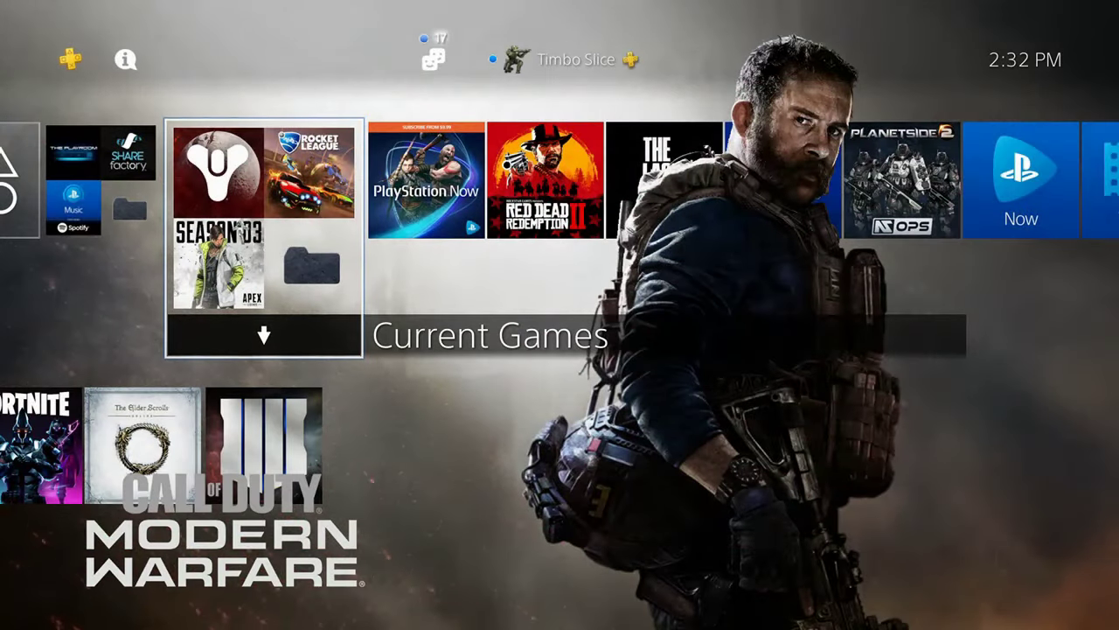
Open a friend's Messages conversation, browse the attachment types, then dismiss them and go home.
key(Up)
key(Return)
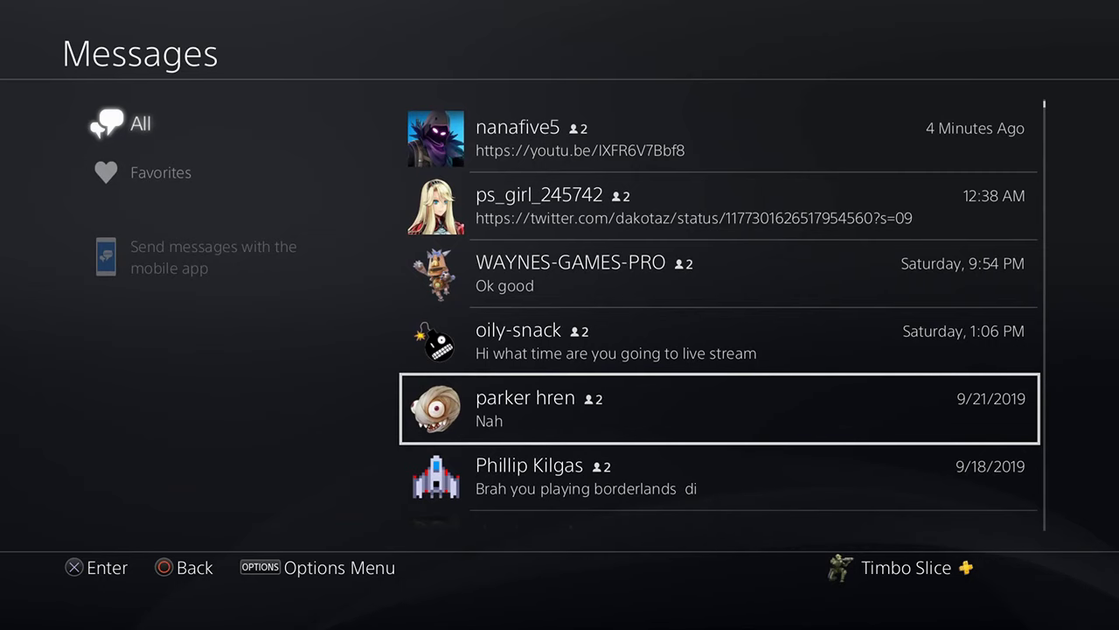
key(Return)
key(Left)
key(Left)
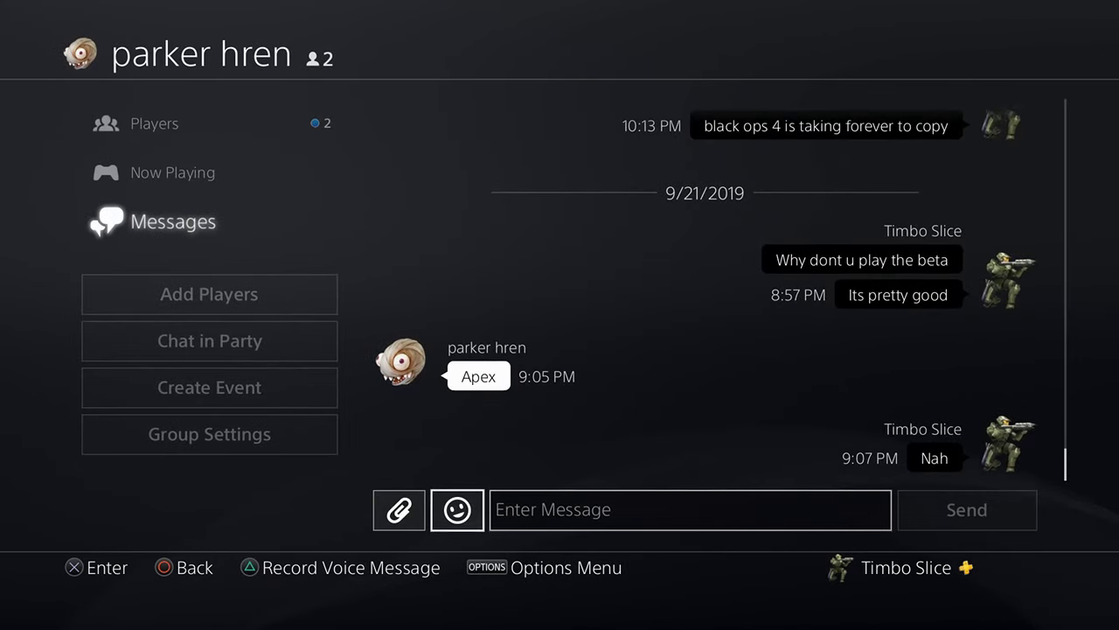
key(Return)
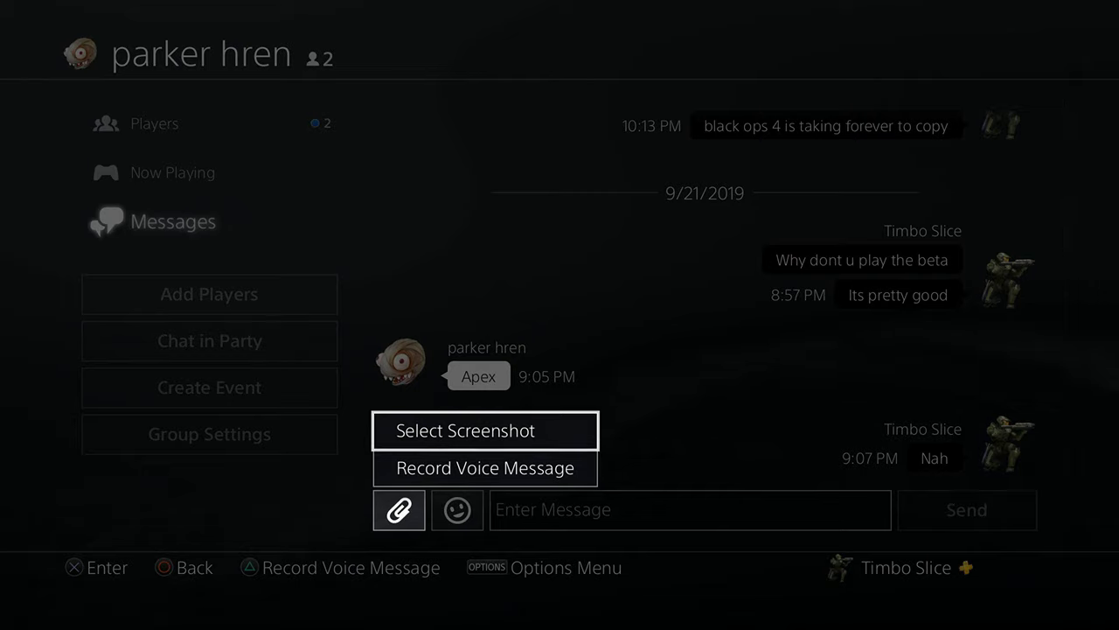
key(Down)
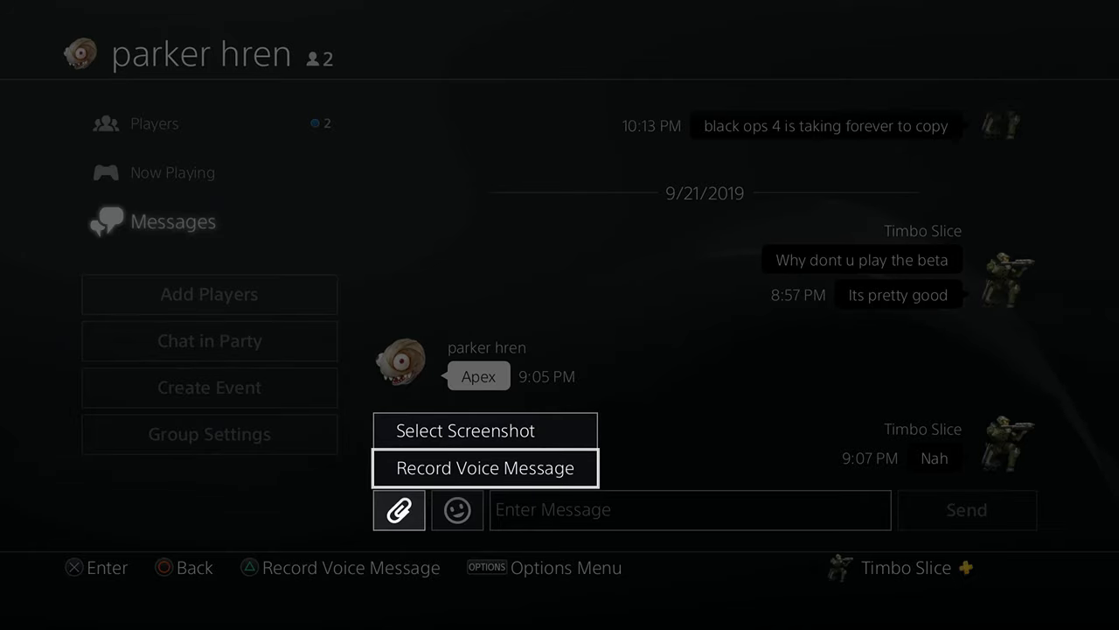
key(Escape)
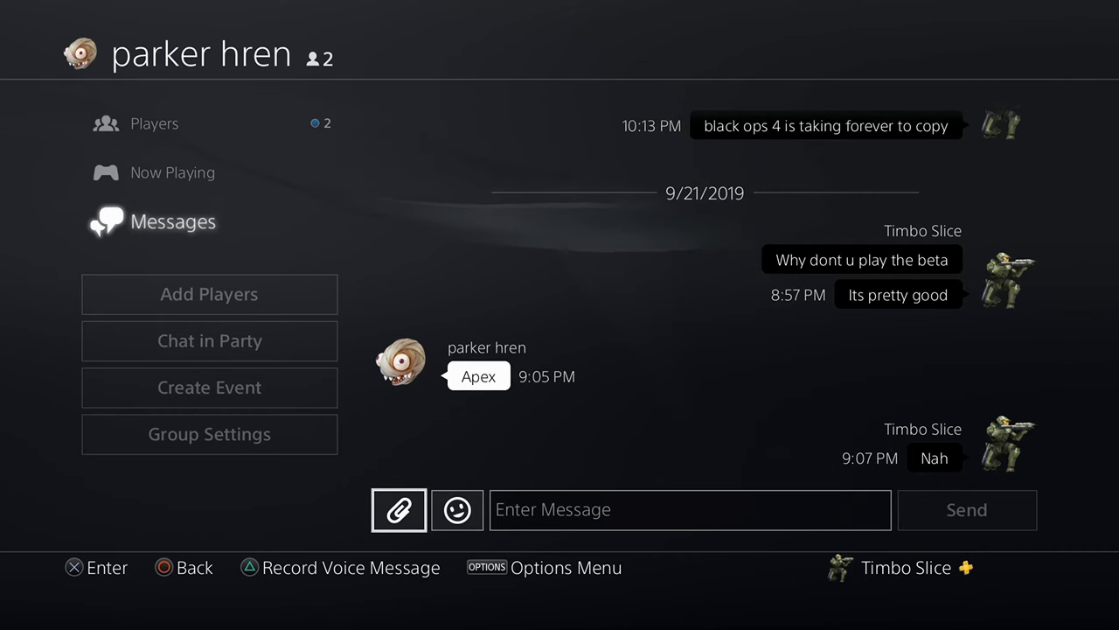
key(super)
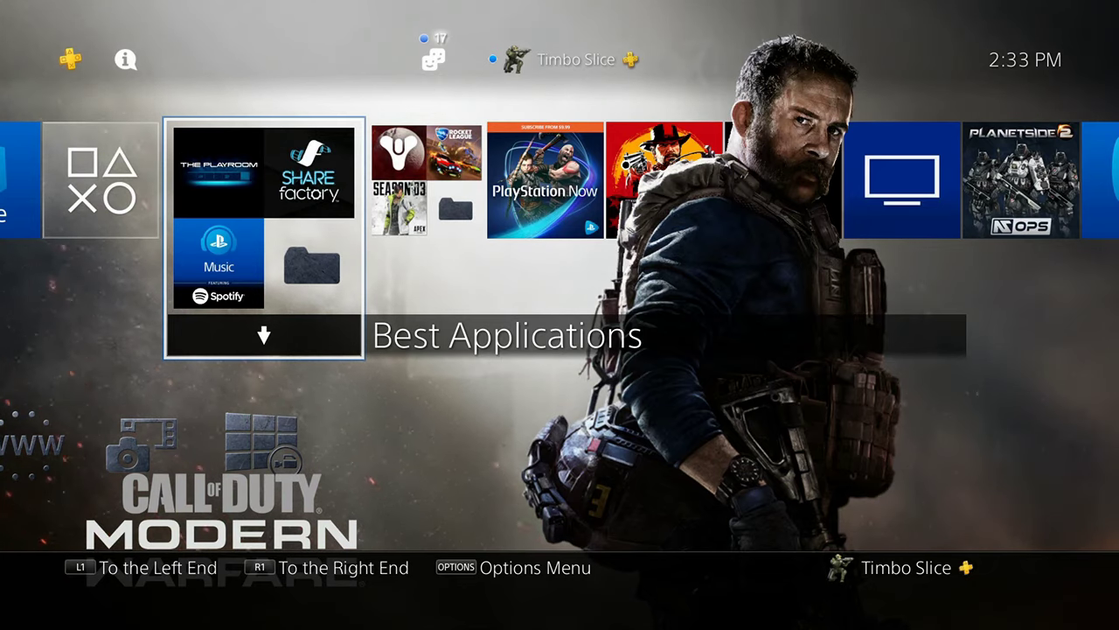
Launch Capture Gallery from Library Applications and open the Call of Duty: Black Ops 4 folder.
key(Return)
key(End)
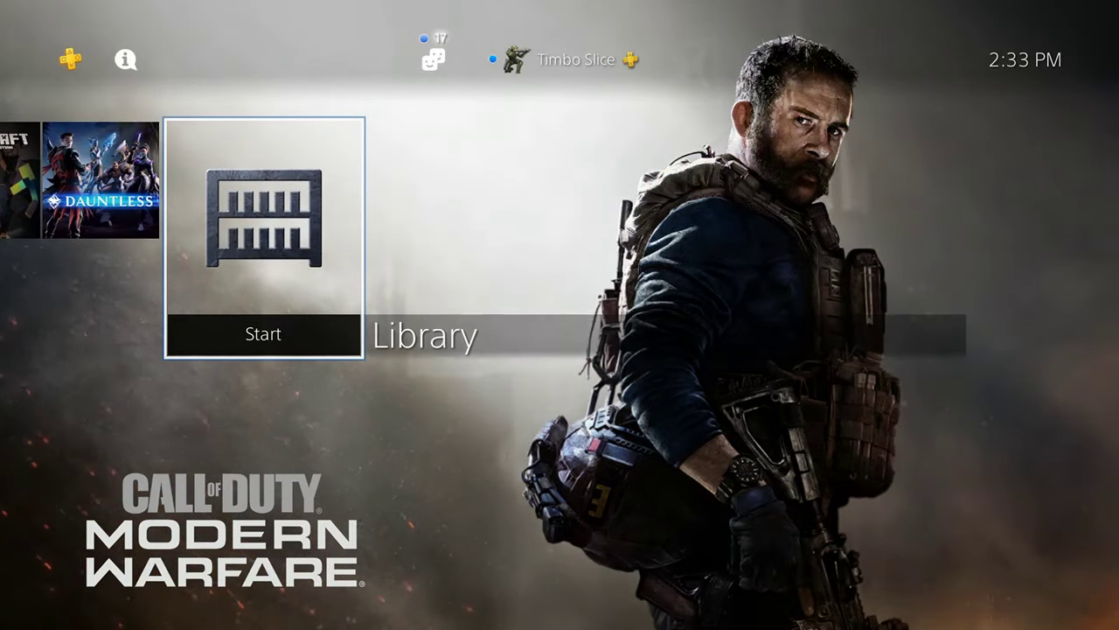
key(Return)
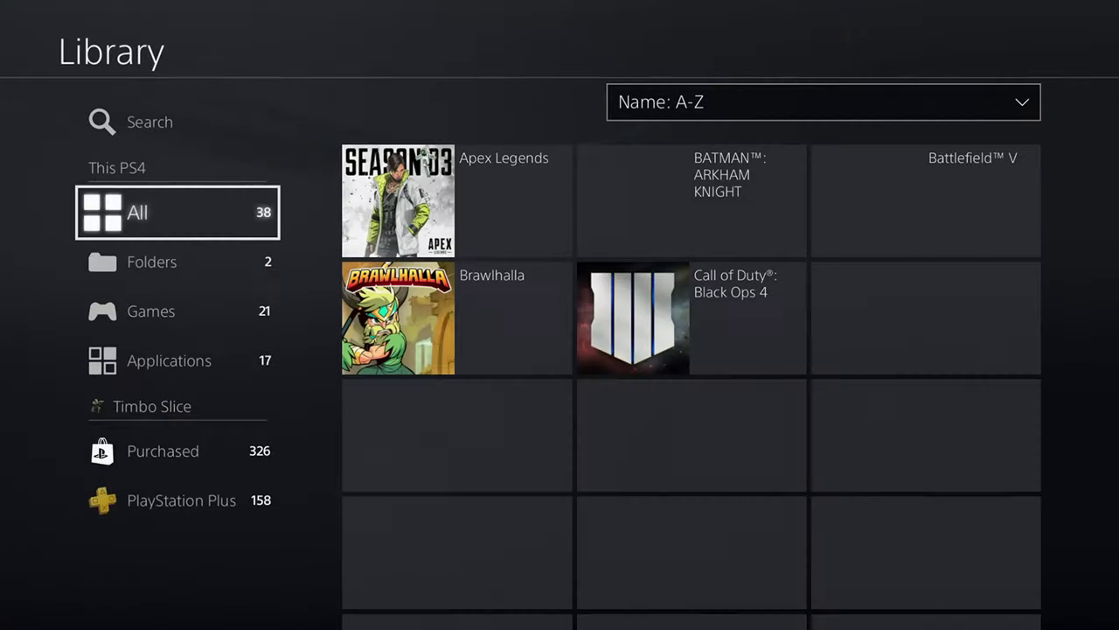
key(Down)
key(Down)
key(Down)
key(Right)
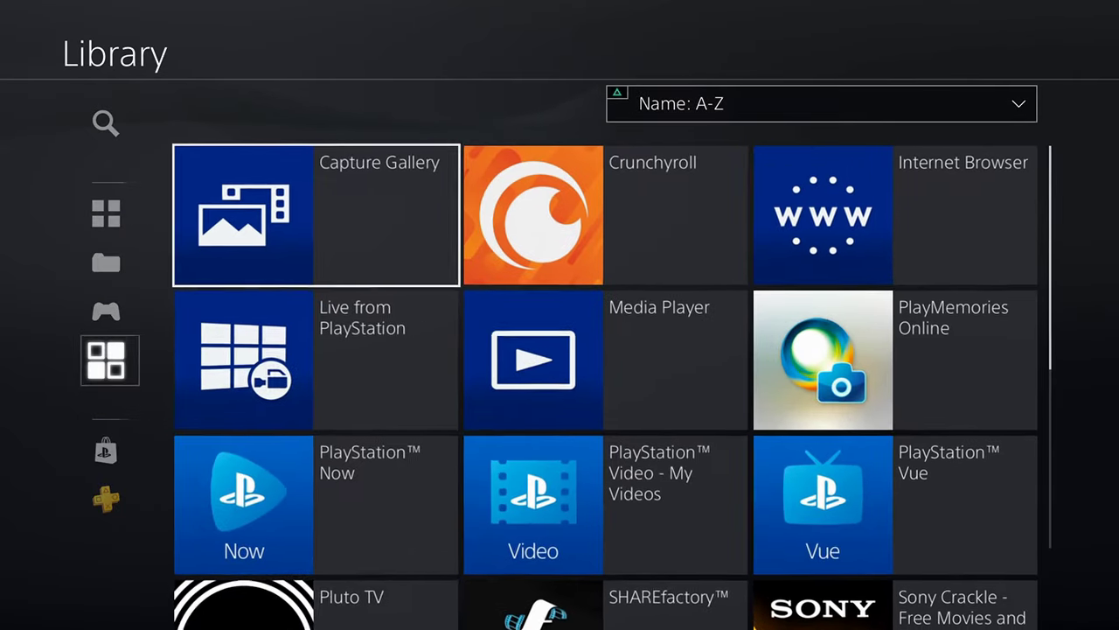
key(Return)
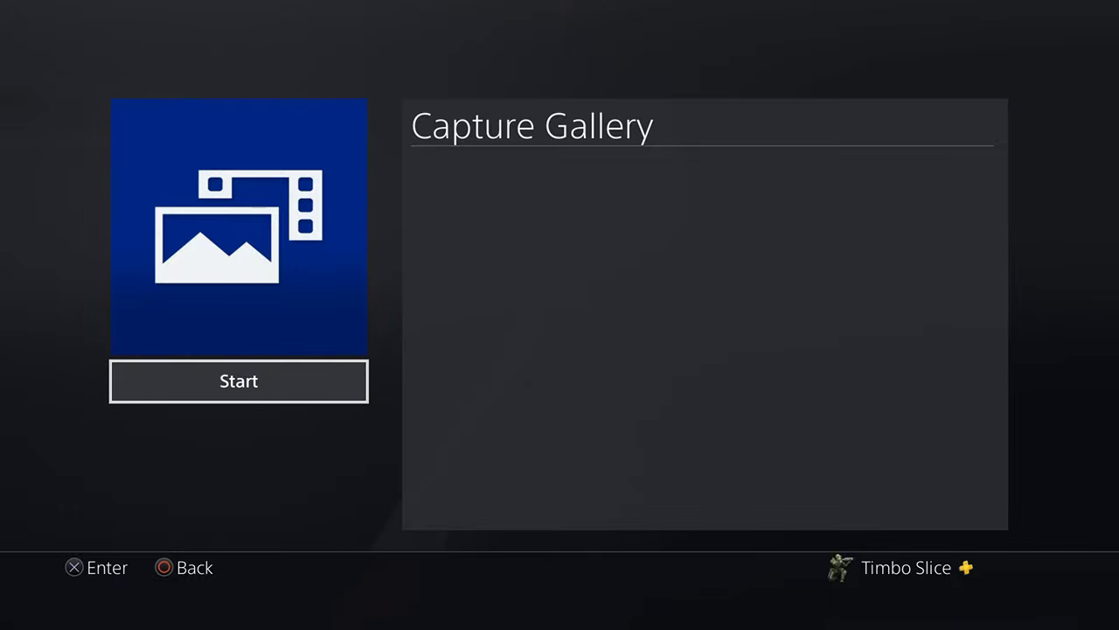
key(Return)
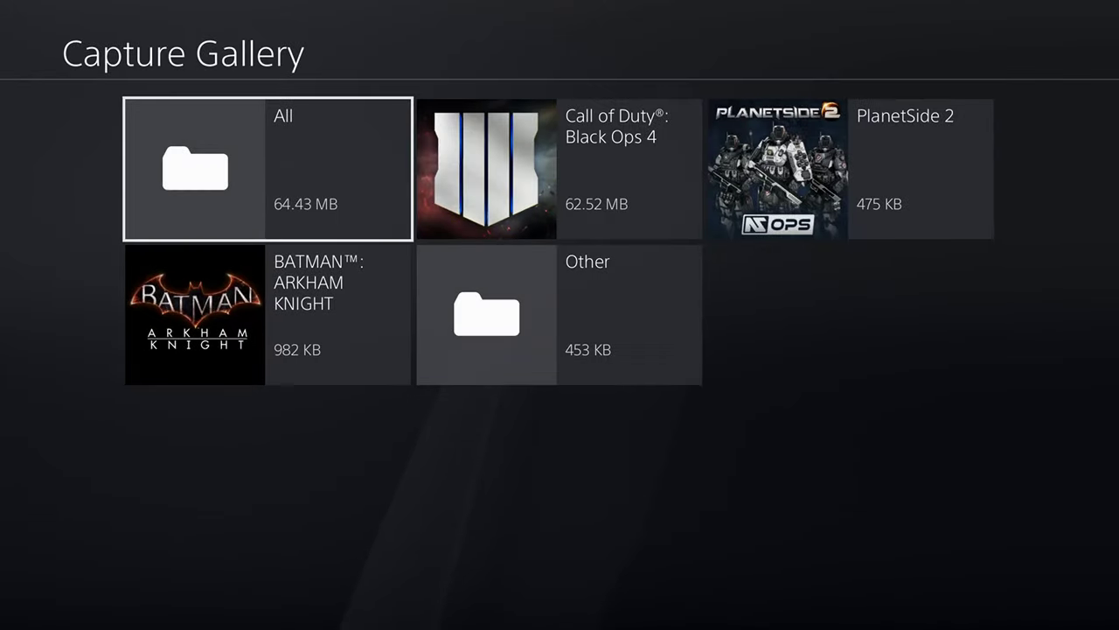
key(Right)
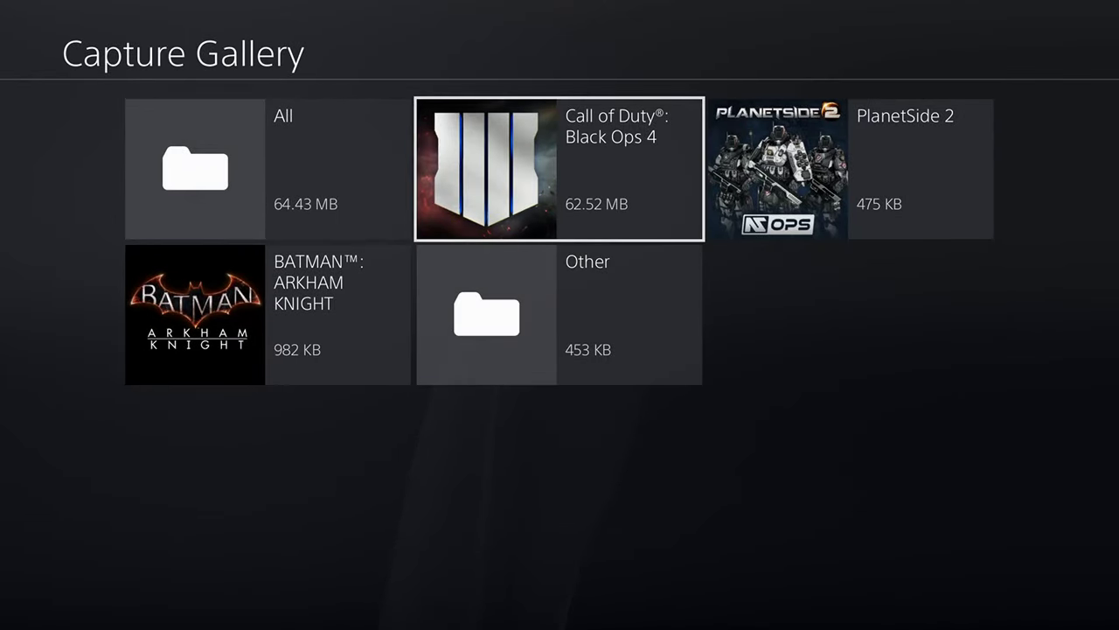
key(Return)
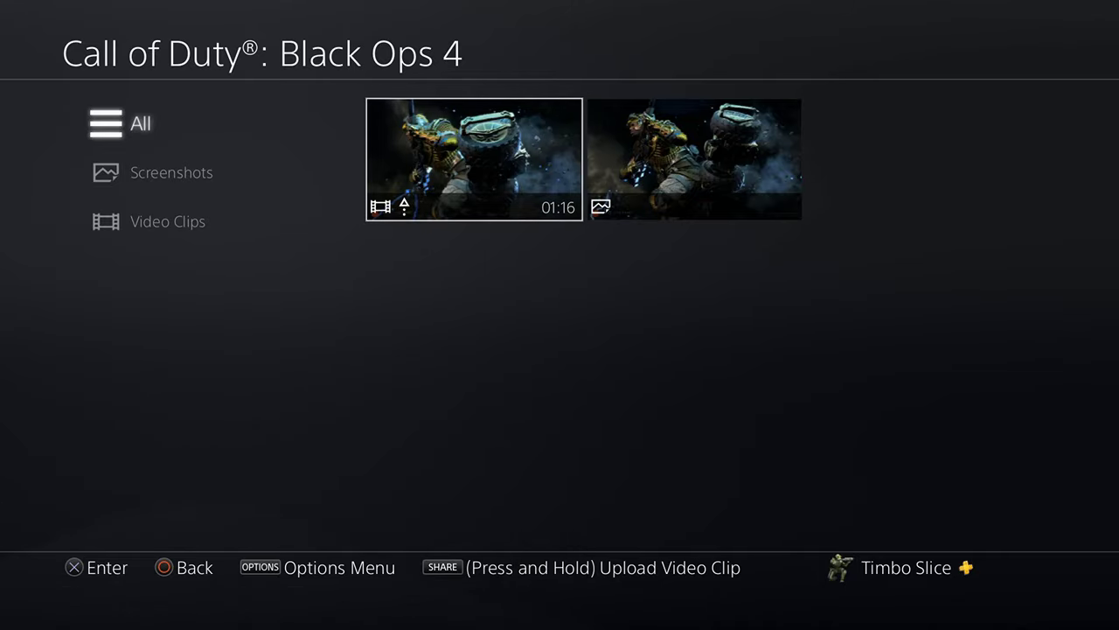
Share the 01:16 Black Ops 4 video clip, choosing Twitter as the service.
key(Return)
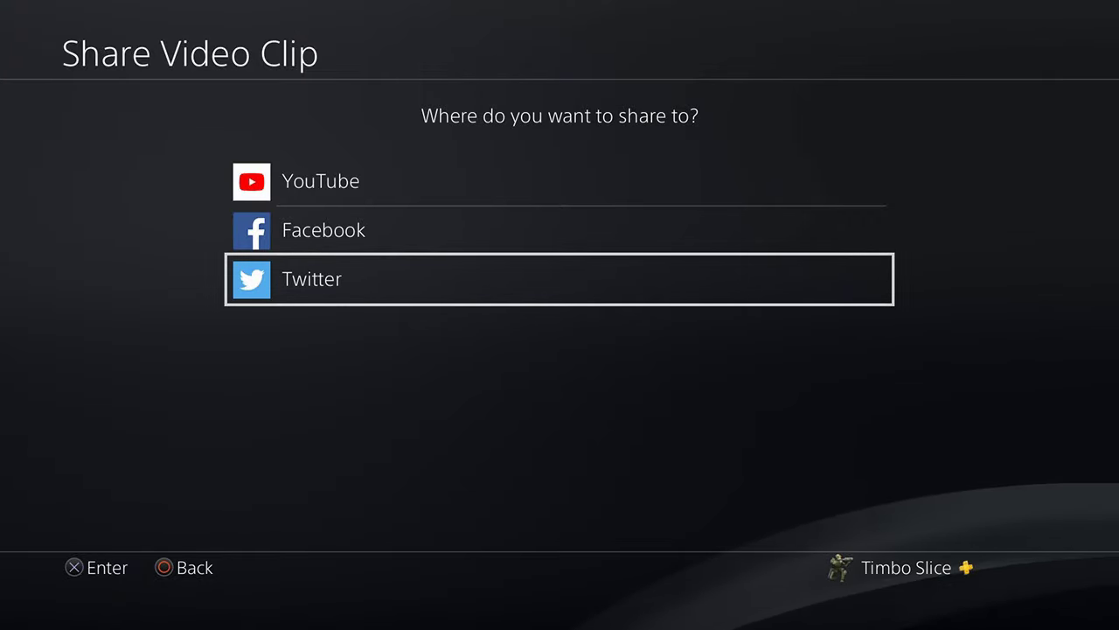
key(Up)
key(Up)
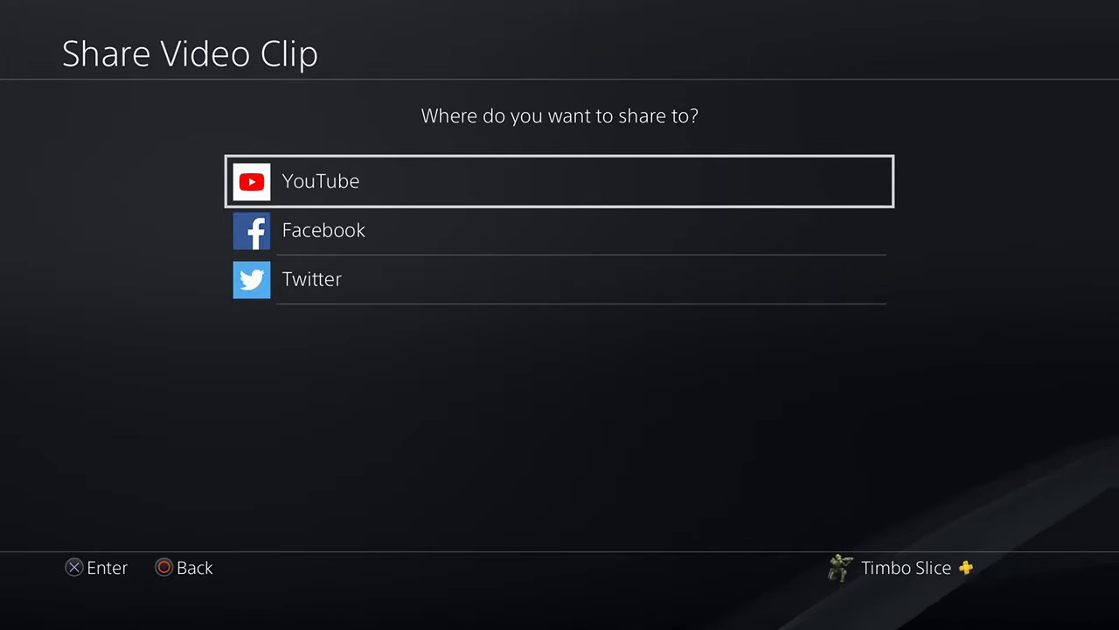
key(Down)
key(Down)
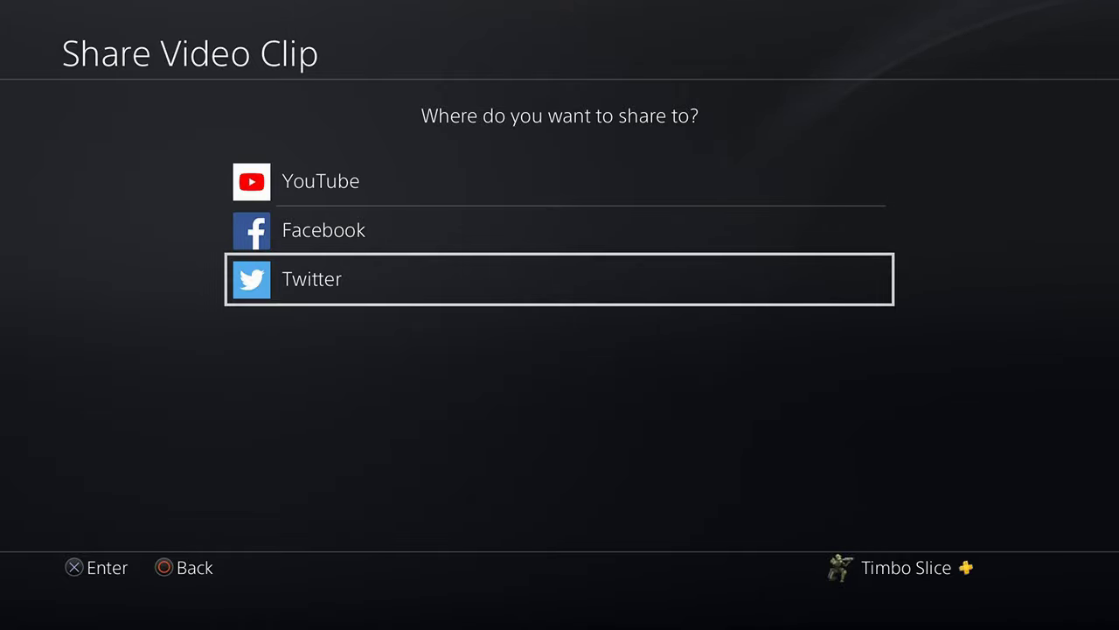
key(Return)
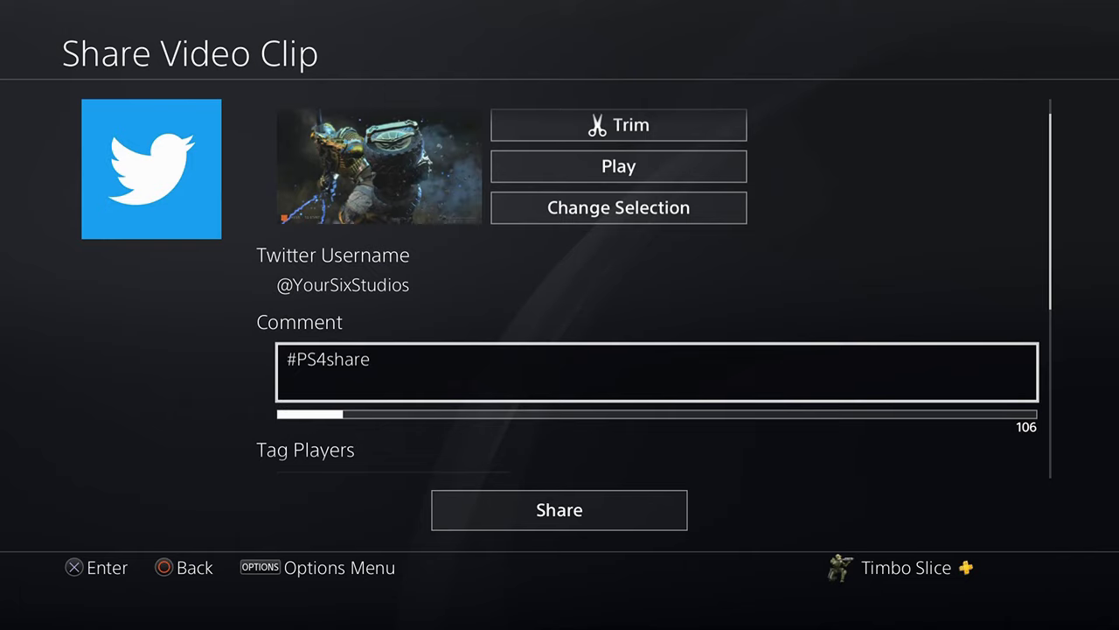
Insert 'Blacks ops 4 intro' before #PS4share in the tweet comment.
key(Return)
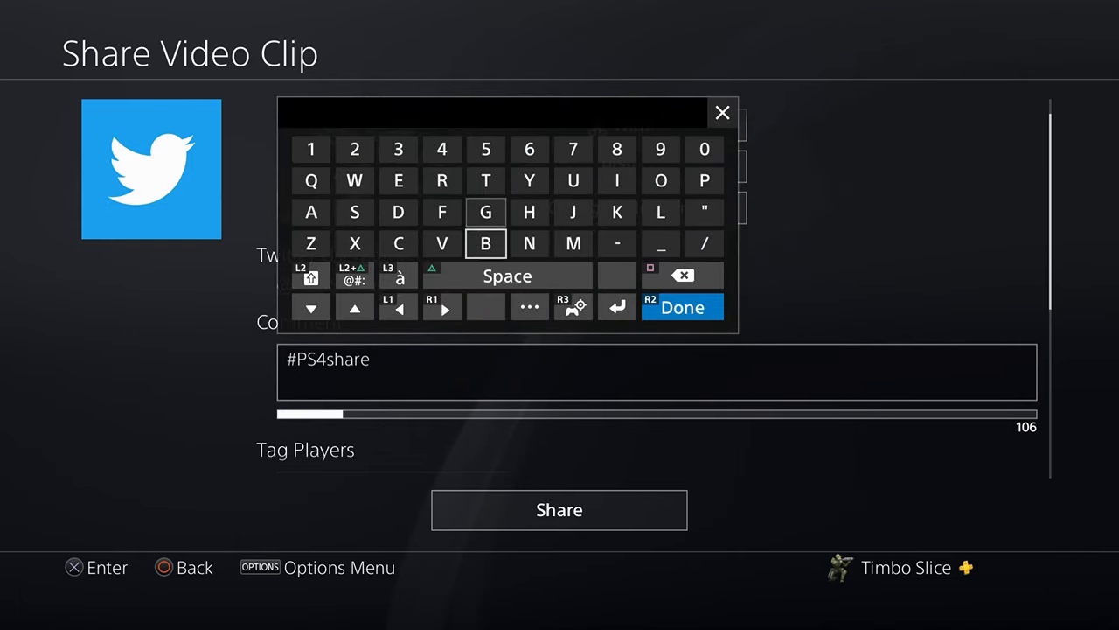
text(B )
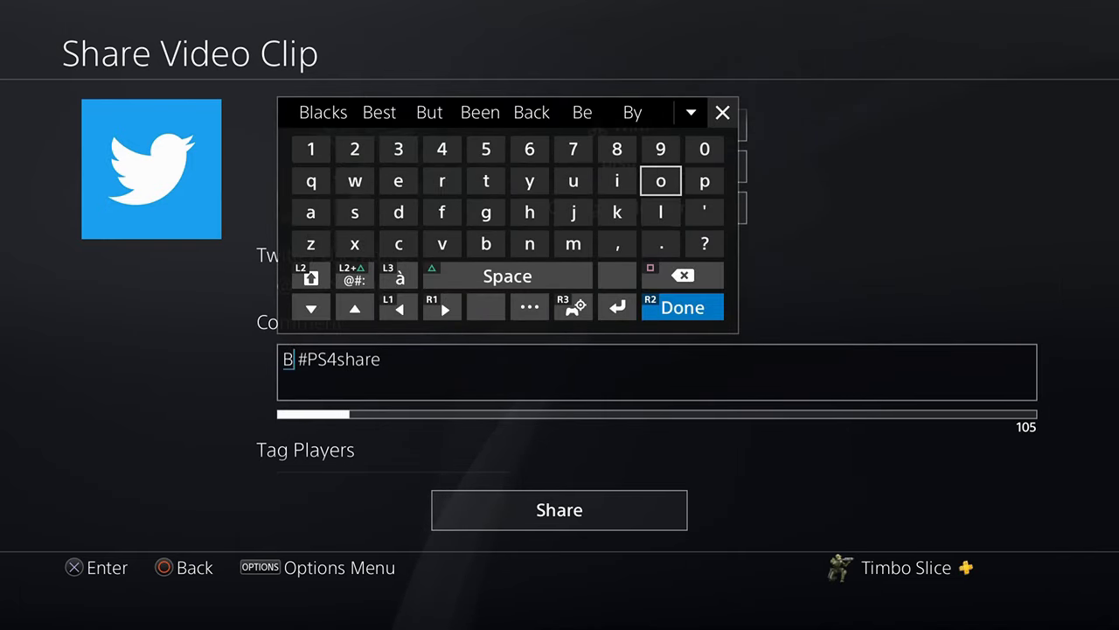
text(lacks ops 4 intro)
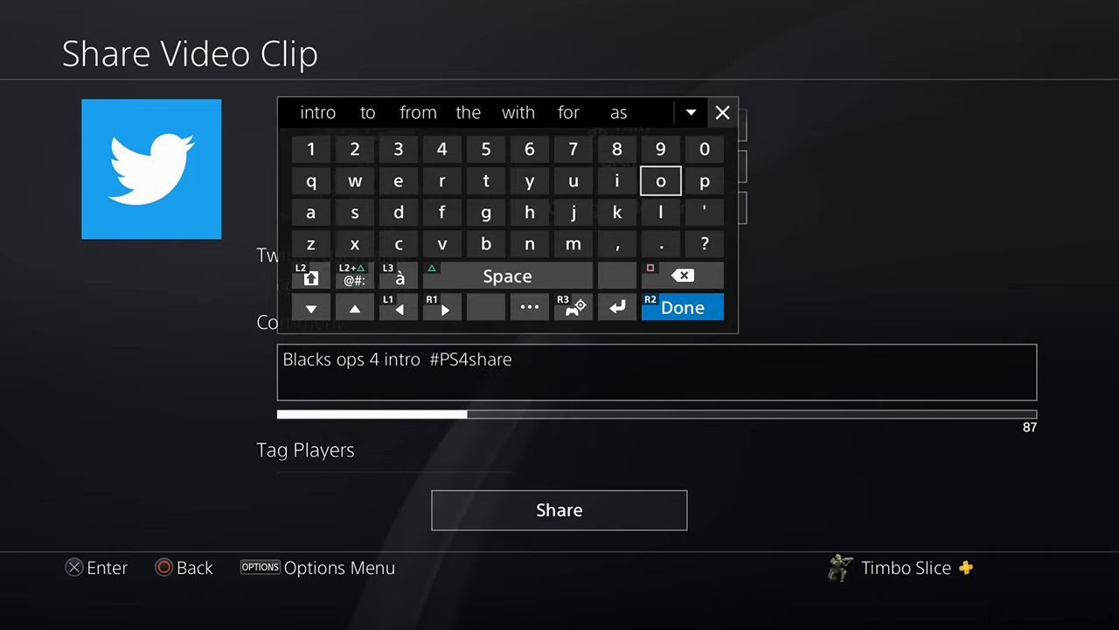
key(Return)
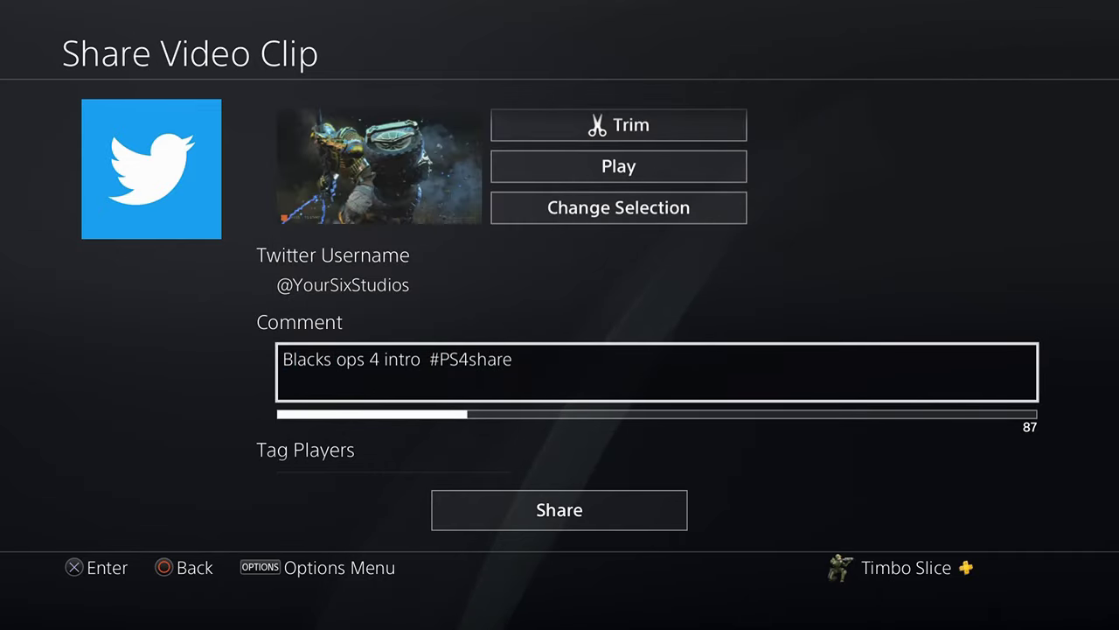
Scroll down the share form and open Select Players.
scroll(654, 320, down, 1)
key(Down)
scroll(654, 319, down, 2)
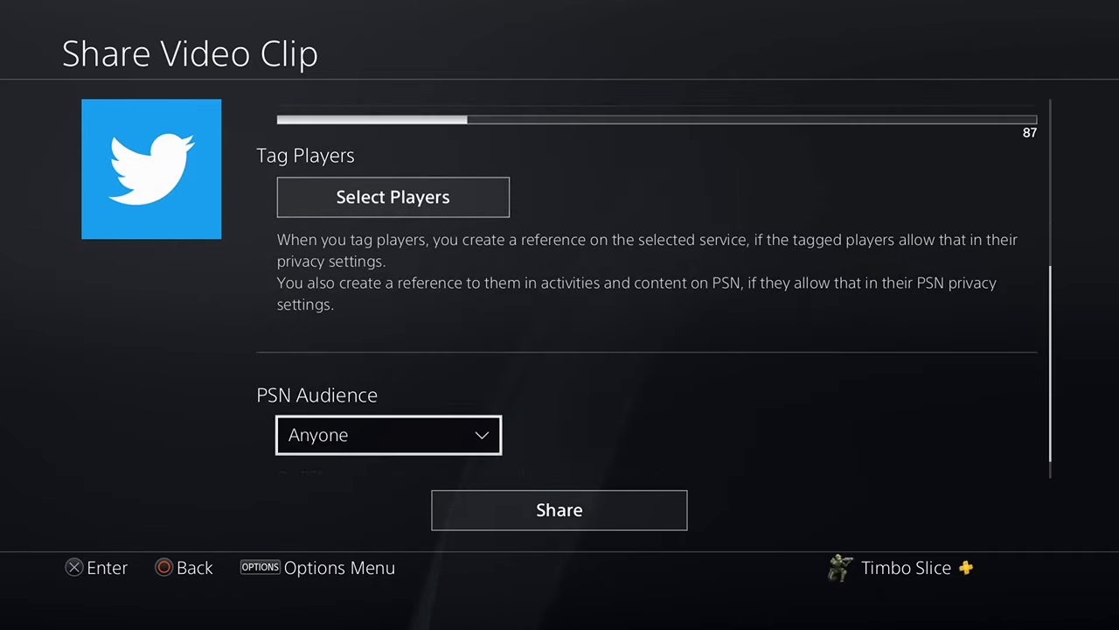
scroll(654, 319, up, 1)
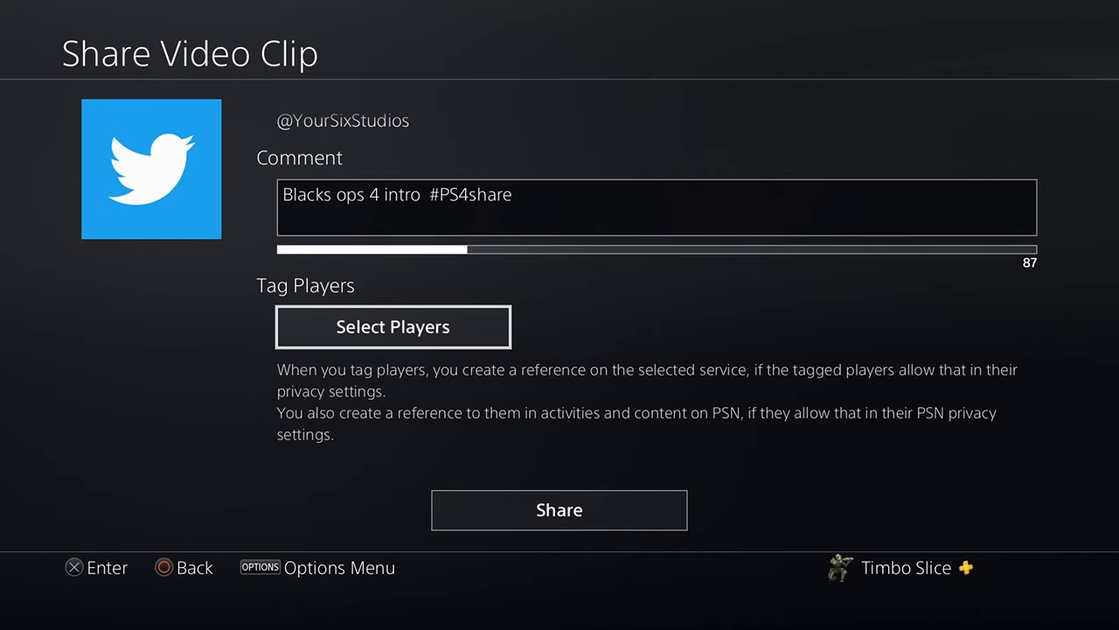
key(Return)
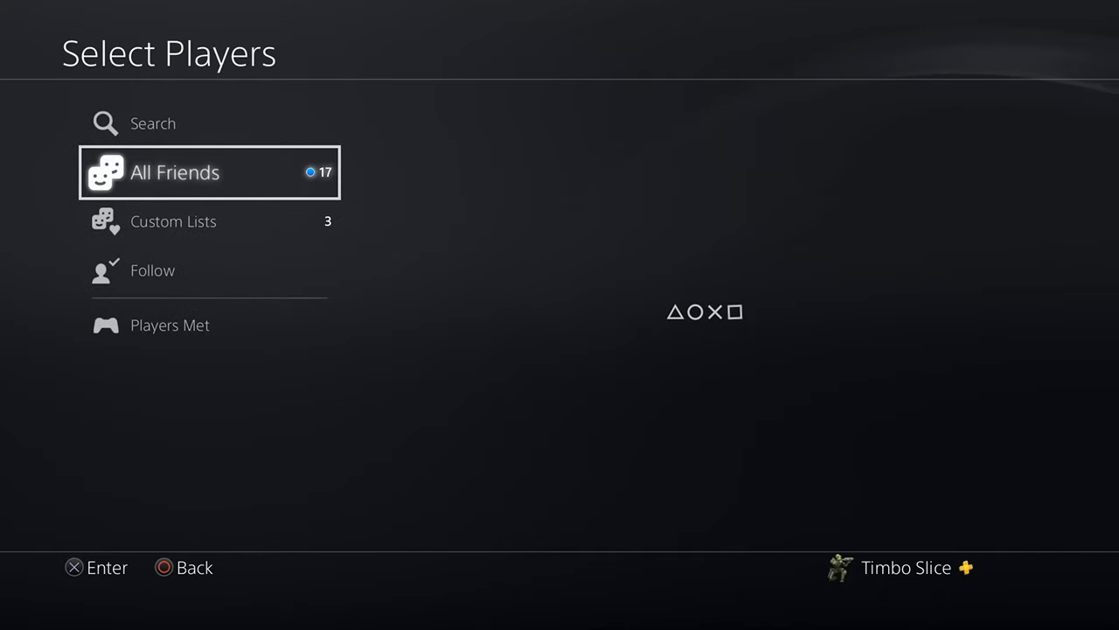
Check two friends in the All Friends list and confirm the tags.
key(Return)
key(Down)
key(Down)
key(Down)
key(Down)
key(Down)
key(Down)
key(Down)
key(Down)
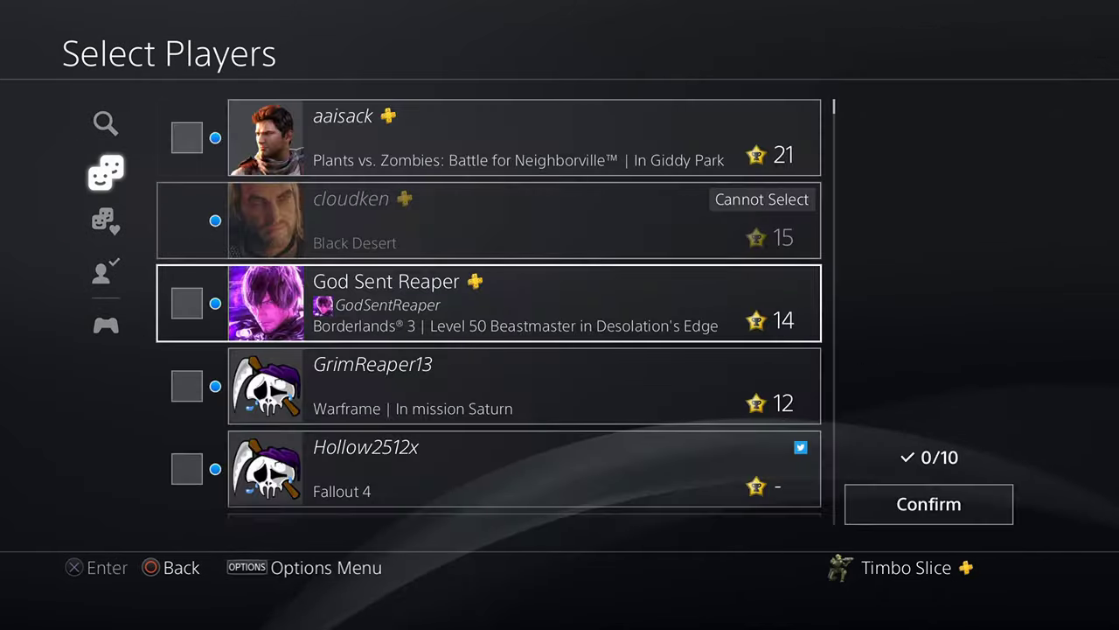
key(Down)
key(Down)
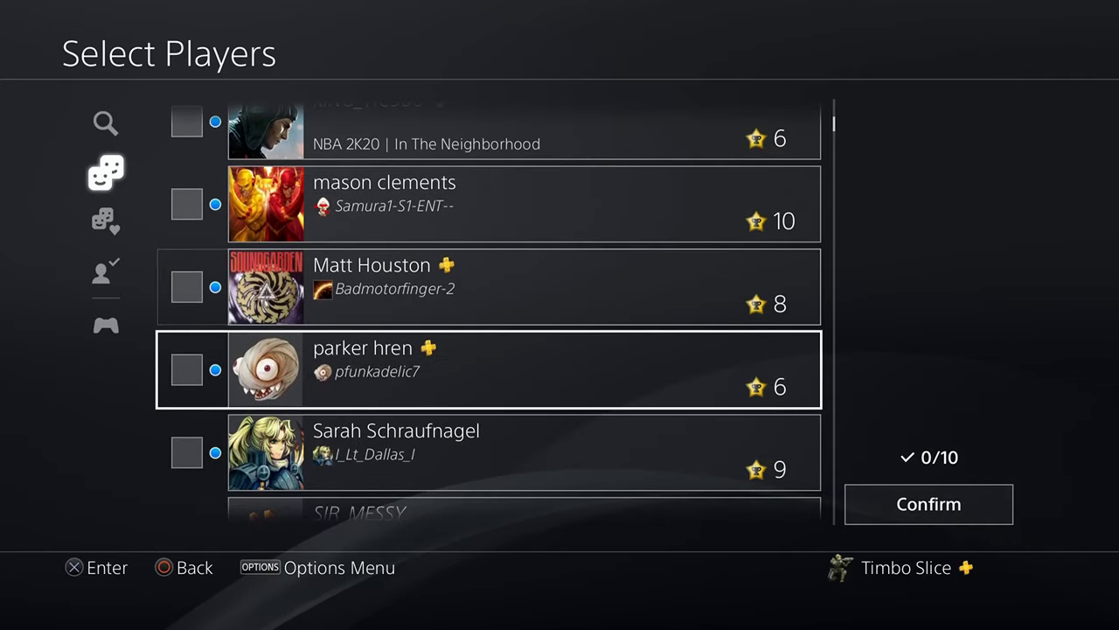
key(Up)
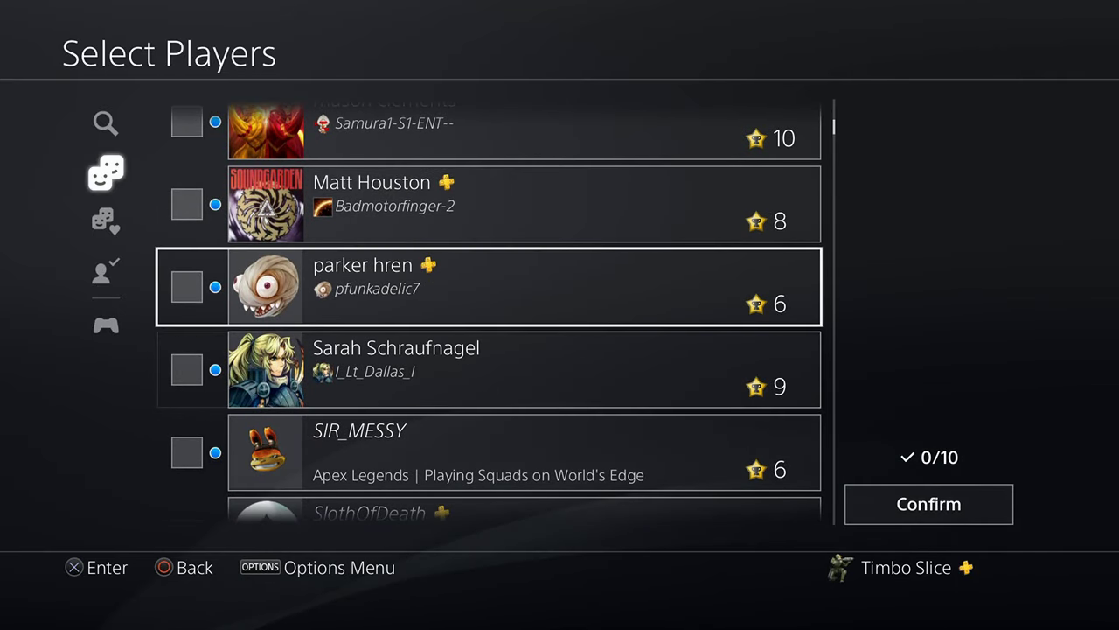
key(Return)
key(Down)
key(Down)
key(Down)
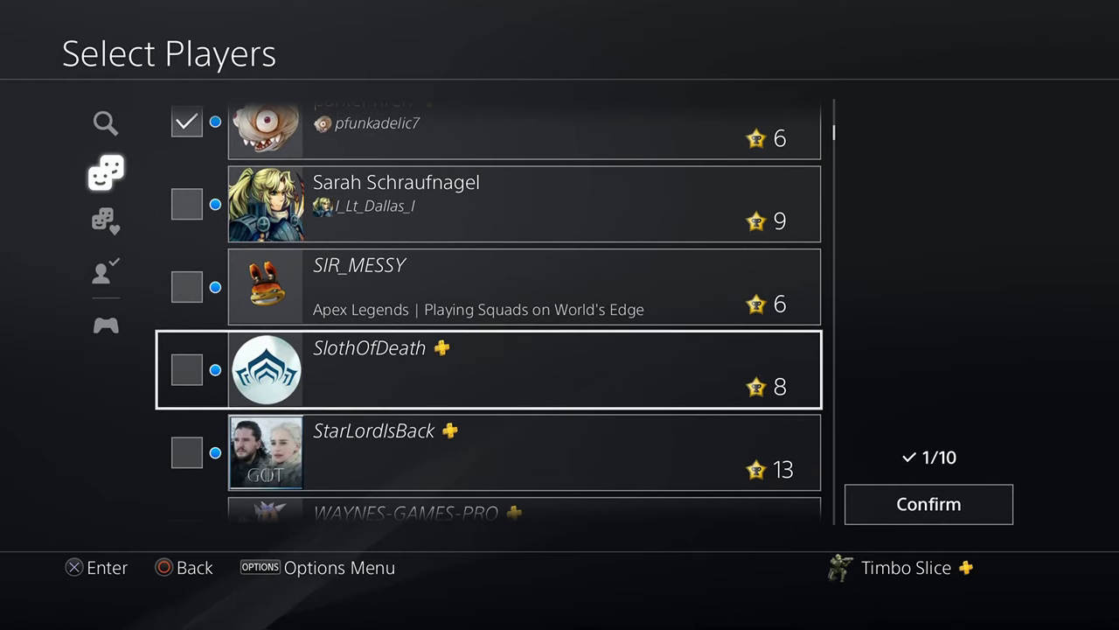
key(Up)
key(Up)
key(Return)
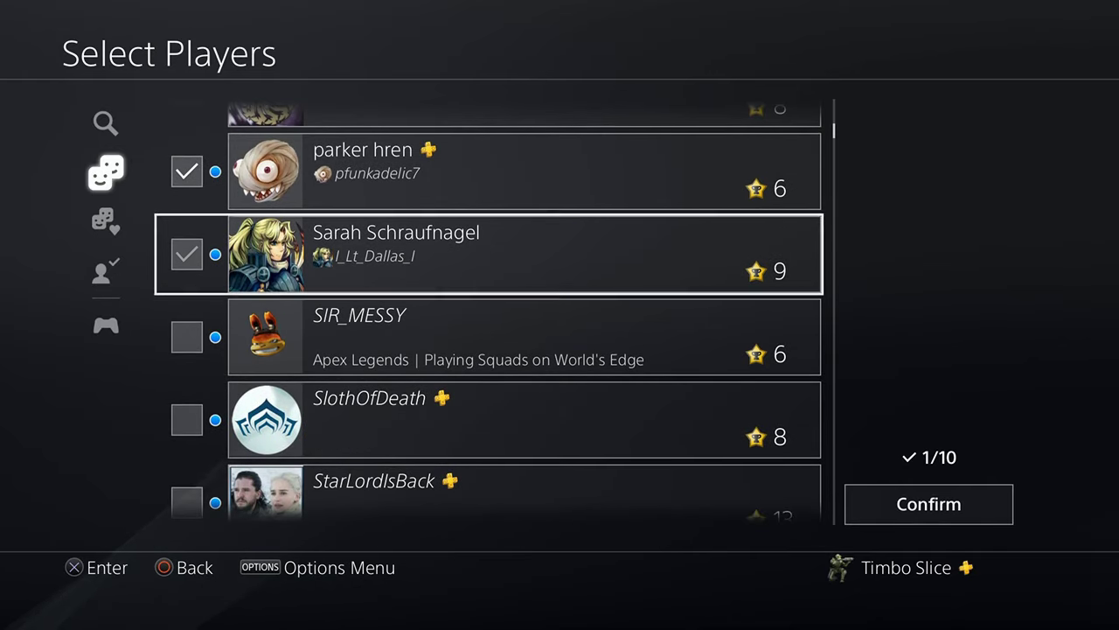
key(Right)
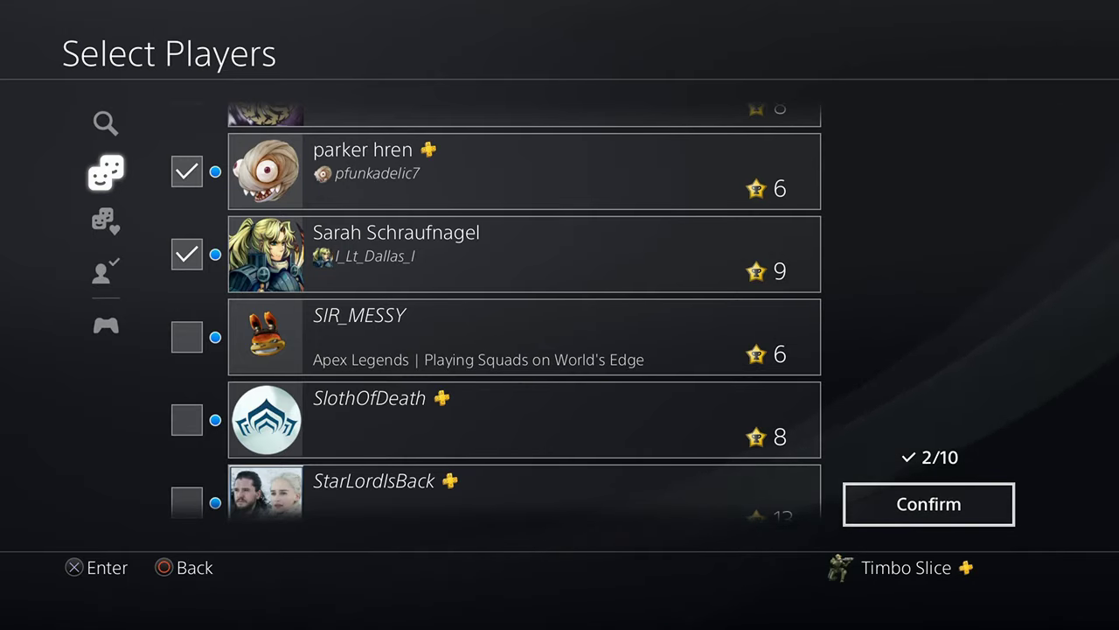
key(Return)
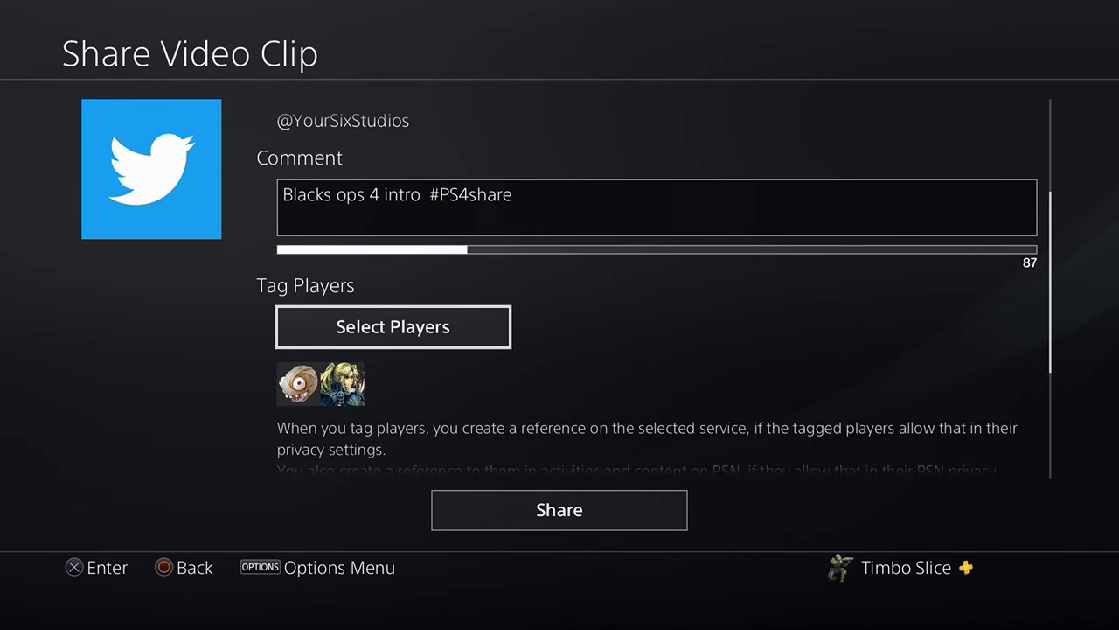
Keep PSN Audience at Anyone and post the clip to Twitter.
key(Down)
key(Down)
key(Up)
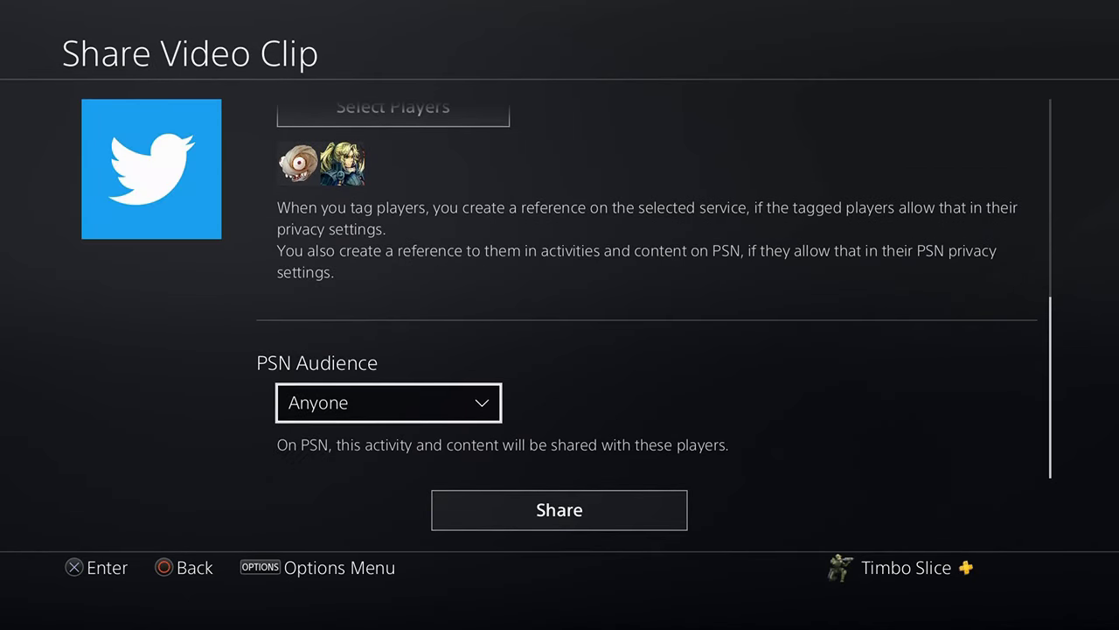
key(Down)
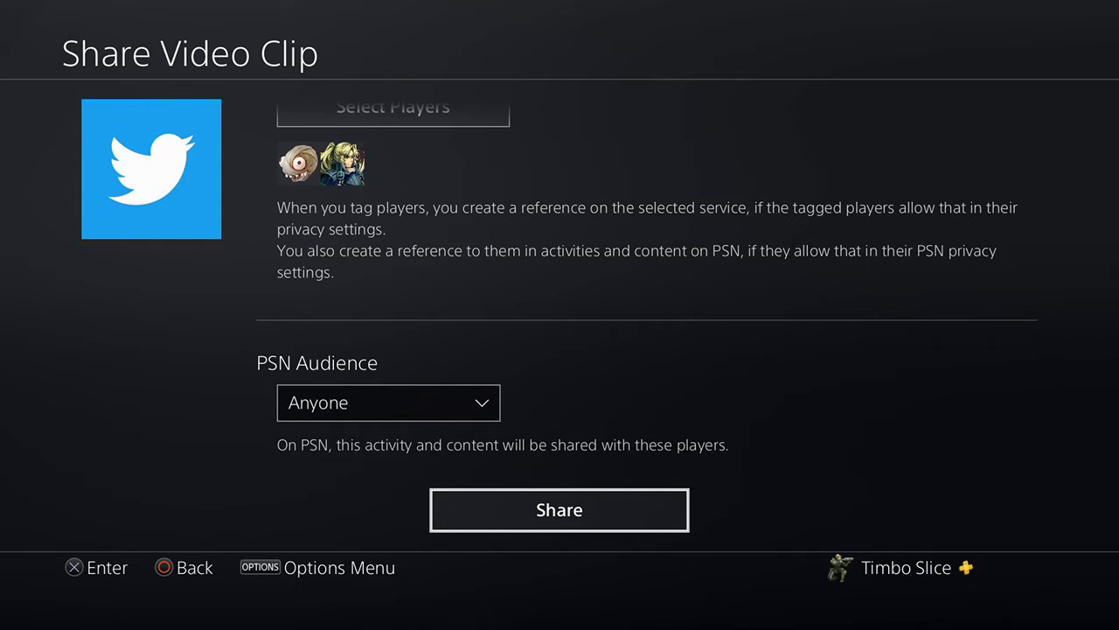
key(Return)
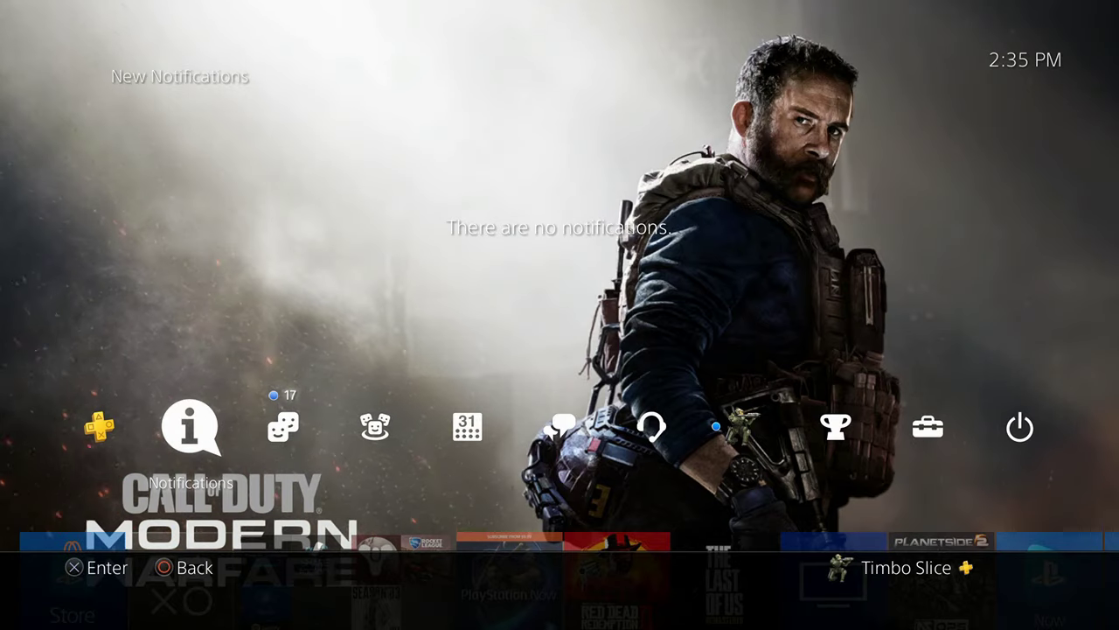
Open the 'A player tagged you in an activity' notification and comment 'Hi' on the clip.
key(Return)
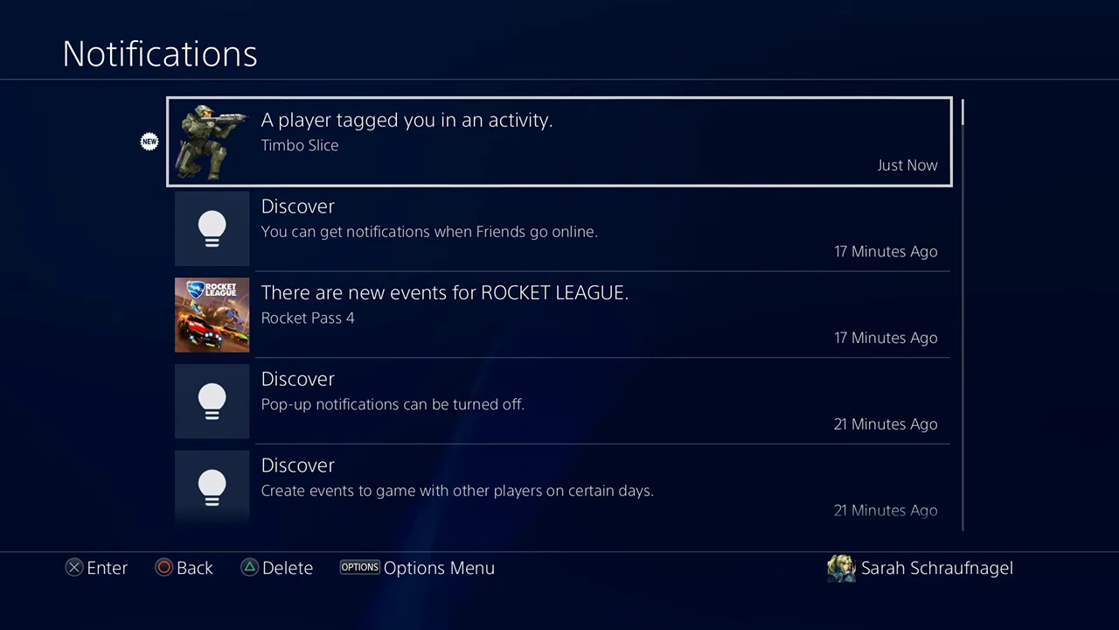
key(Return)
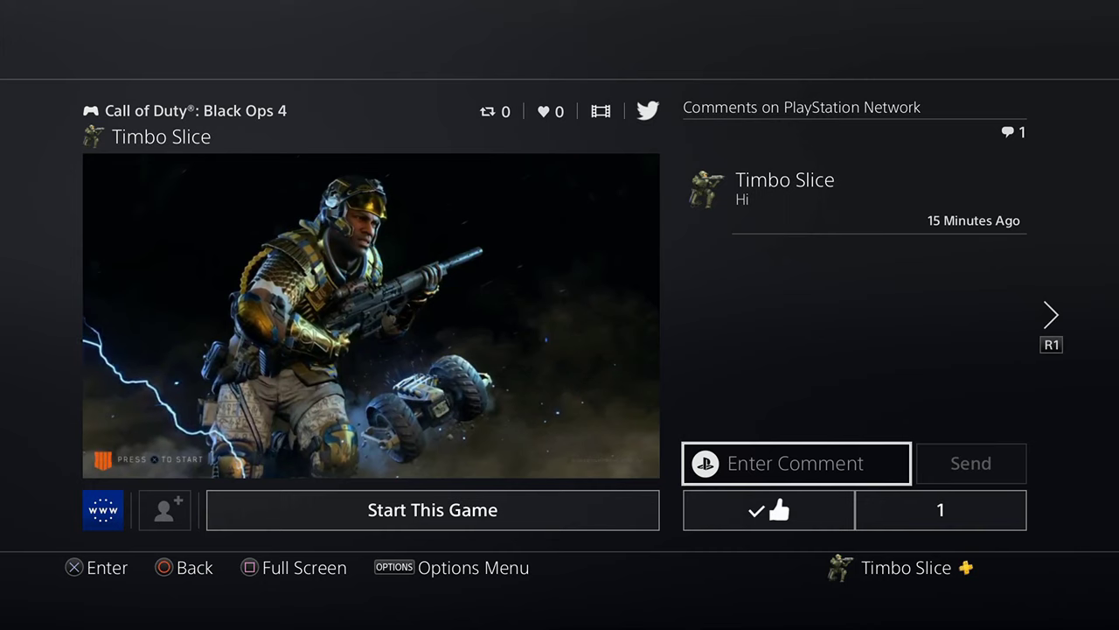
key(Return)
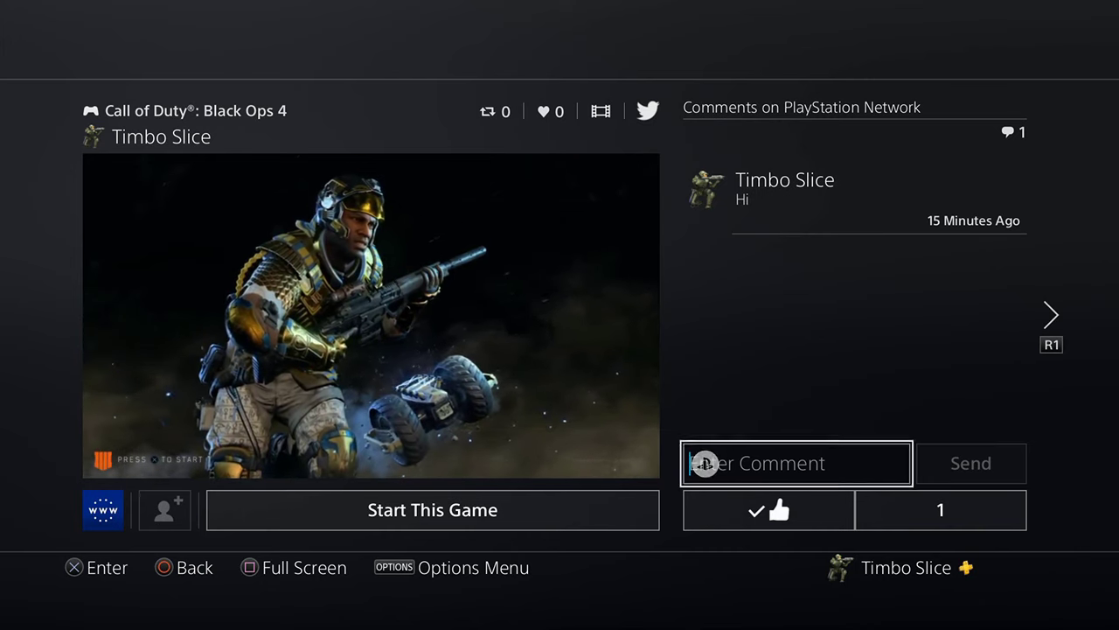
text(Hi)
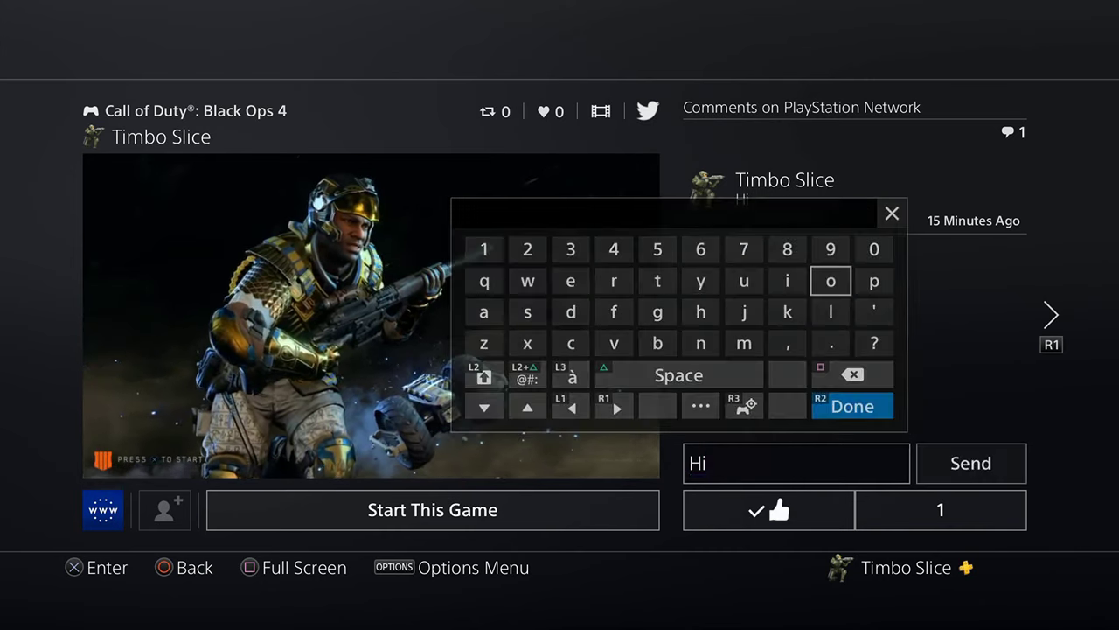
key(Return)
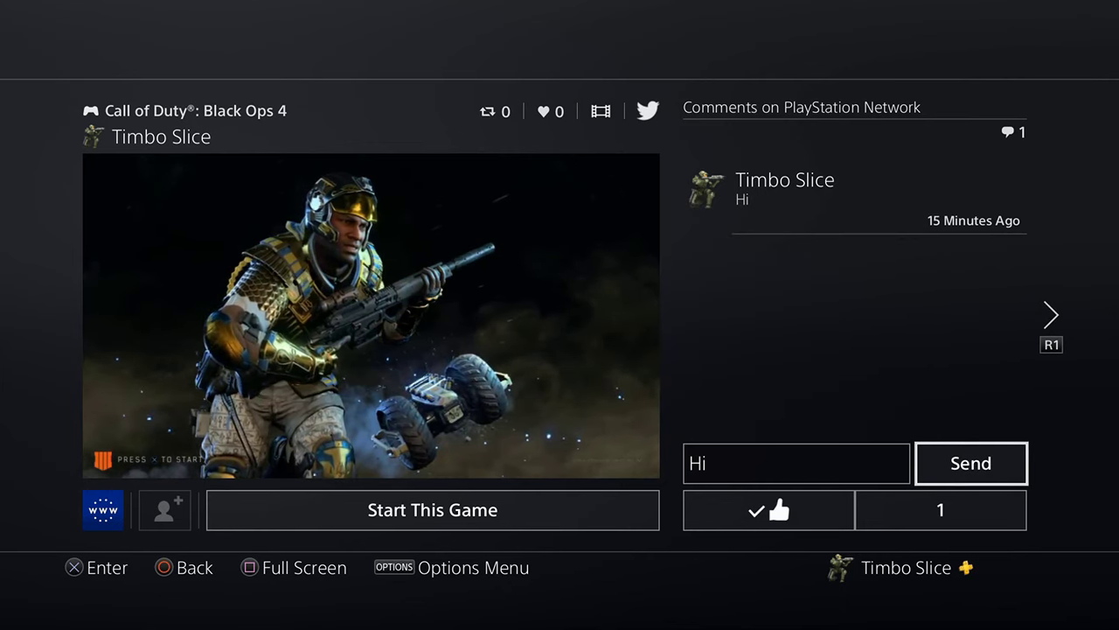
Leave the clip page and return to the home screen.
key(Left)
key(Down)
key(Left)
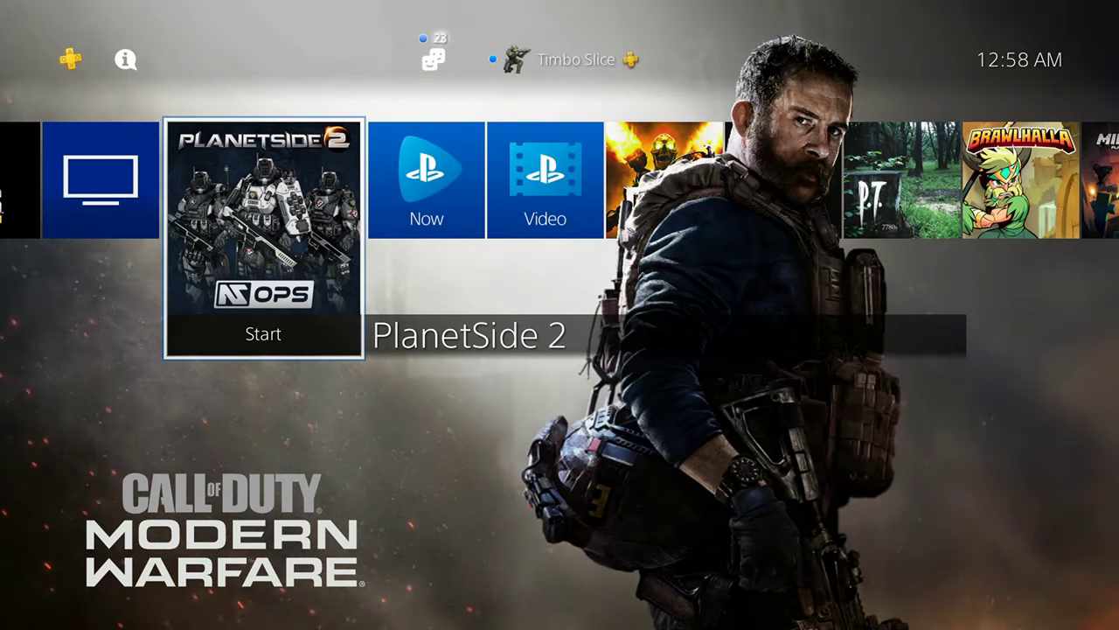
Launch Live from PlayStation from the Library's Applications.
key(Right)
key(Right)
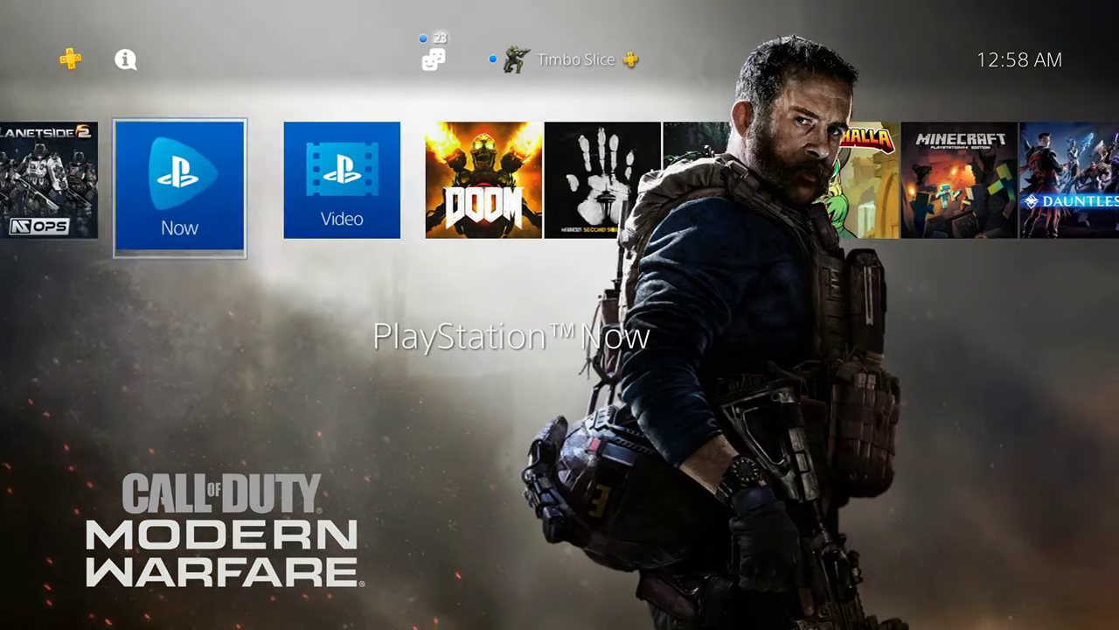
key(Right)
key(Right)
key(Right)
key(Right)
key(Right)
key(Right)
key(Right)
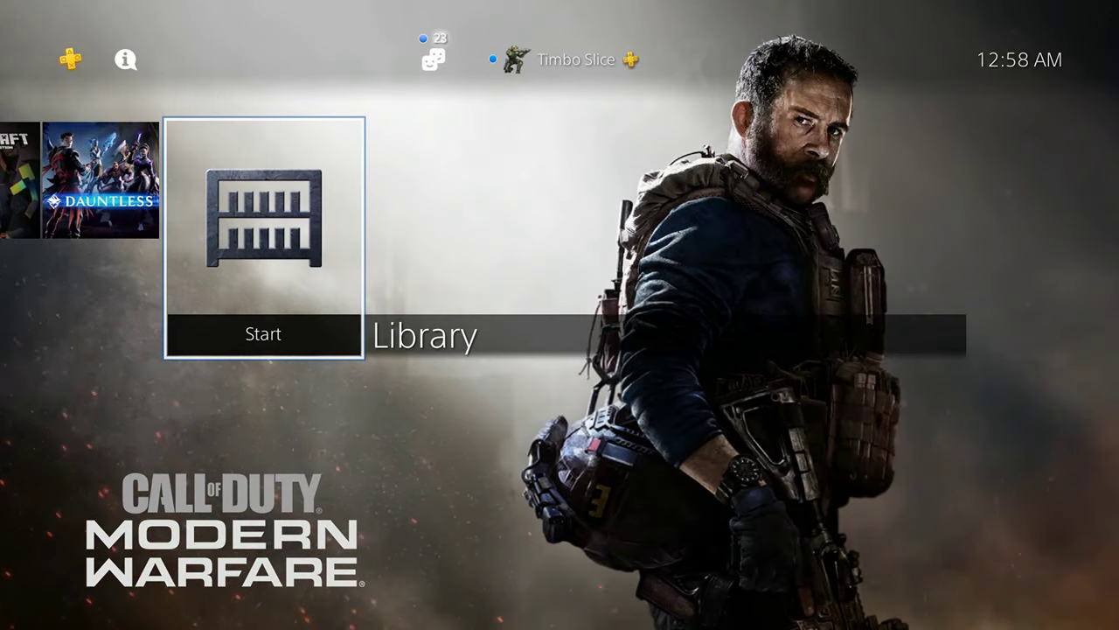
key(Return)
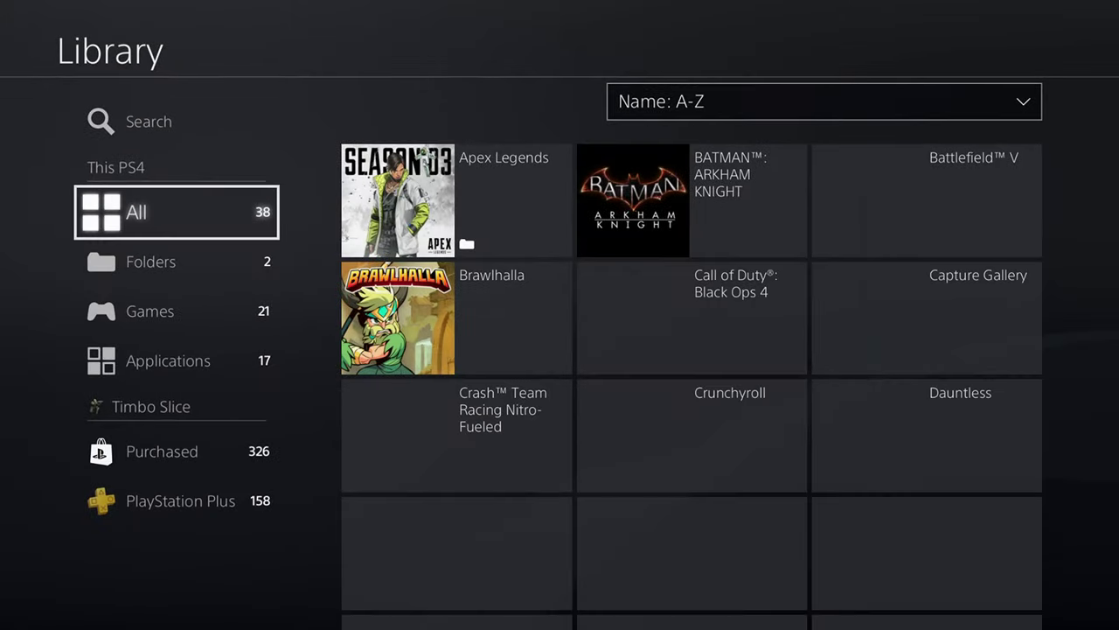
key(Down)
key(Down)
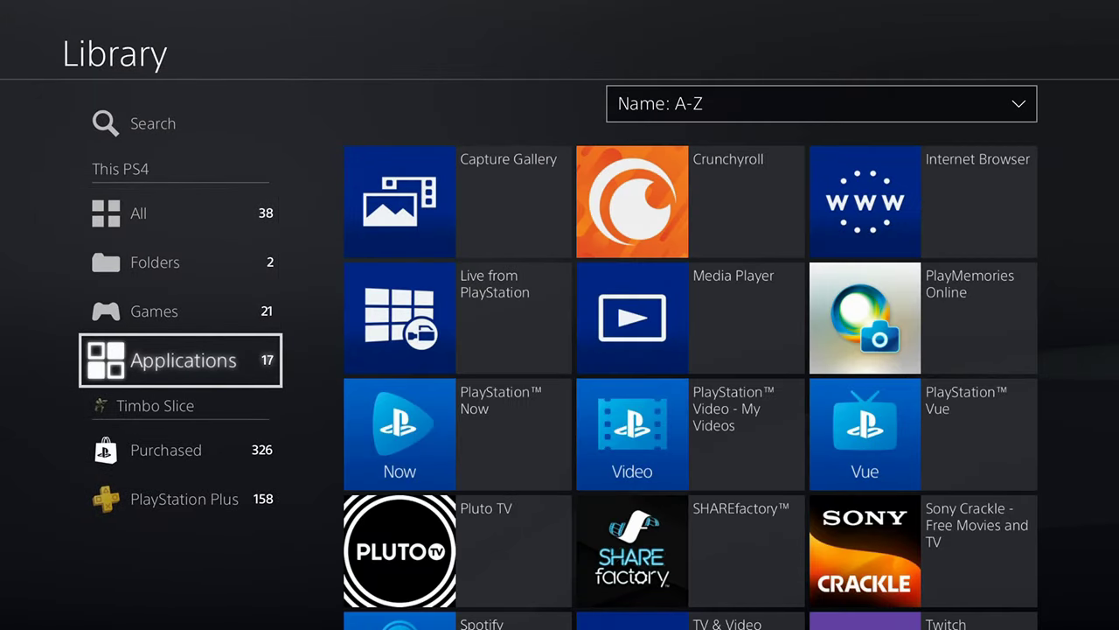
key(Right)
key(Return)
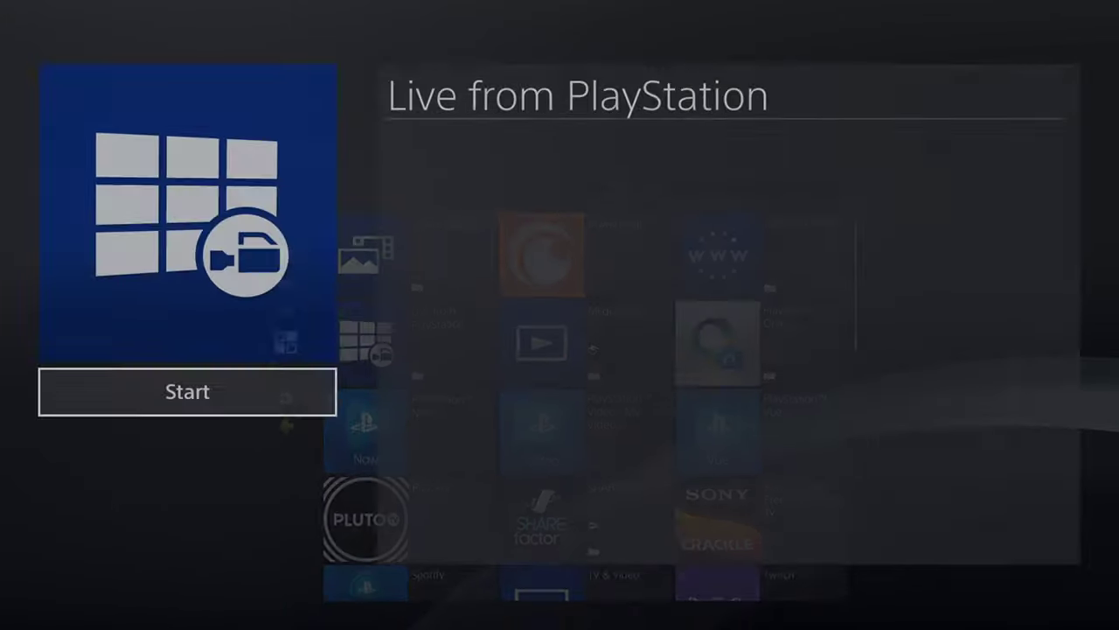
key(Return)
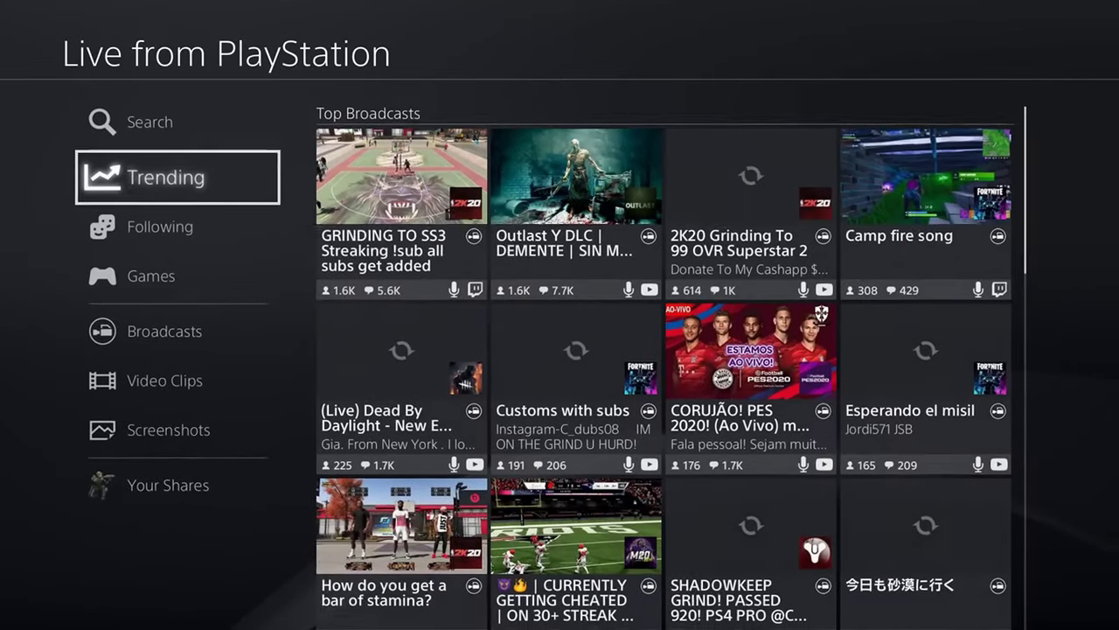
Open the newest shared Black Ops 4 clip and view its tweet in the Internet Browser.
key(Down)
key(Down)
key(Down)
key(Down)
key(Down)
key(Down)
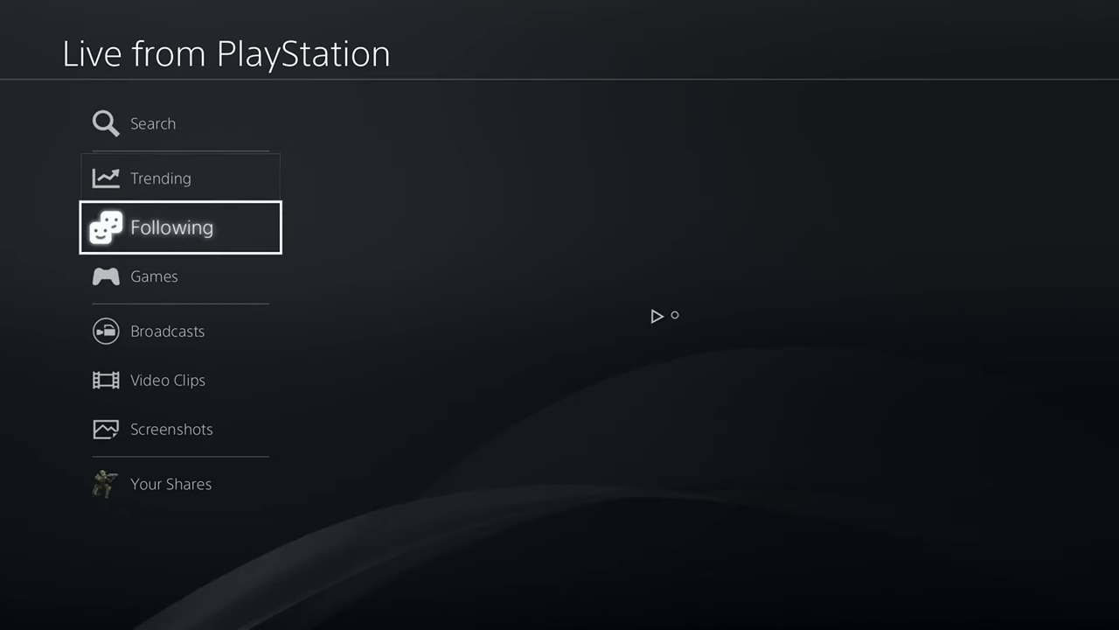
key(Right)
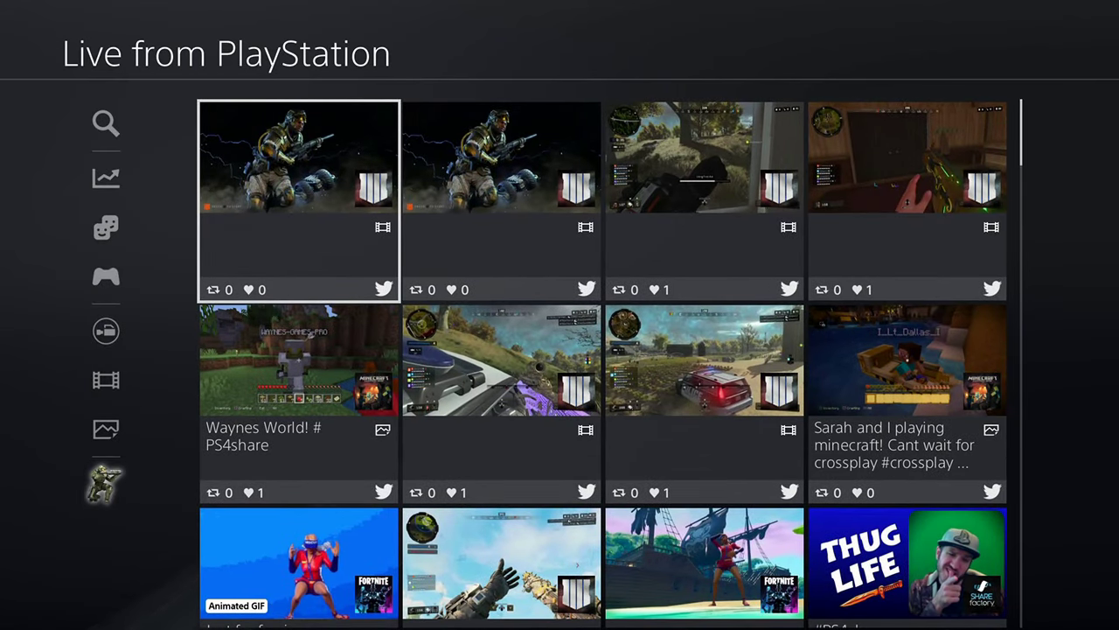
key(Return)
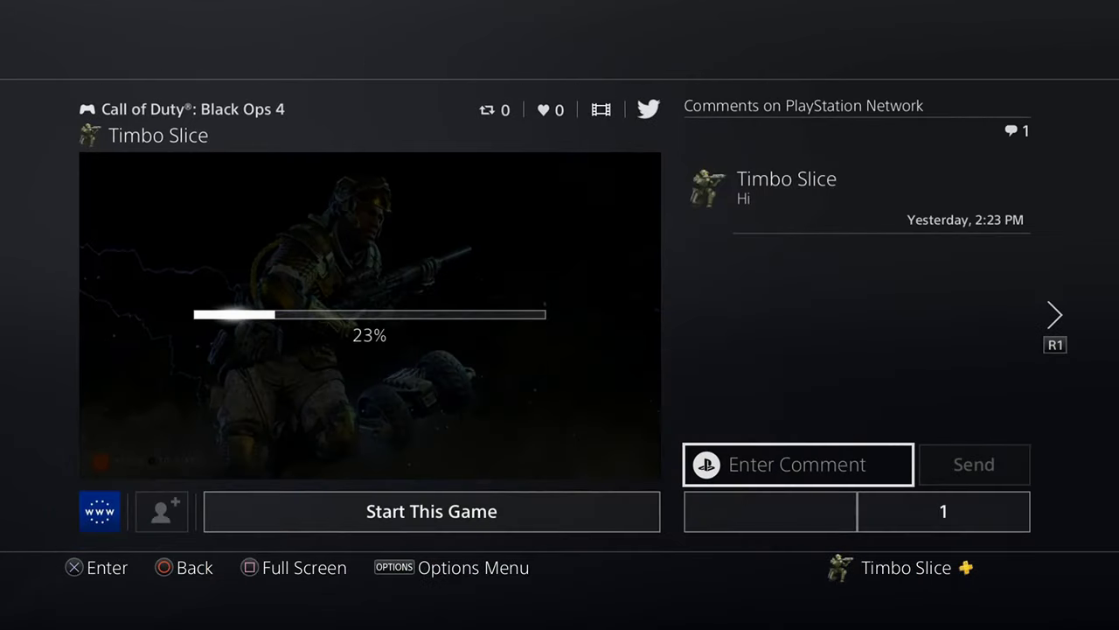
key(Left)
key(Left)
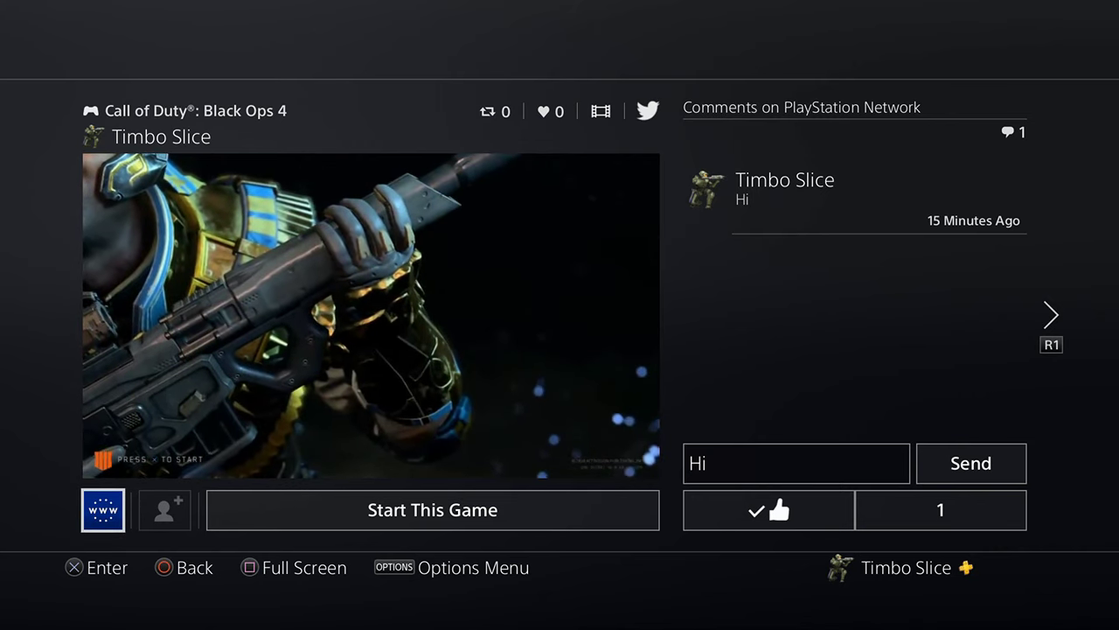
key(Return)
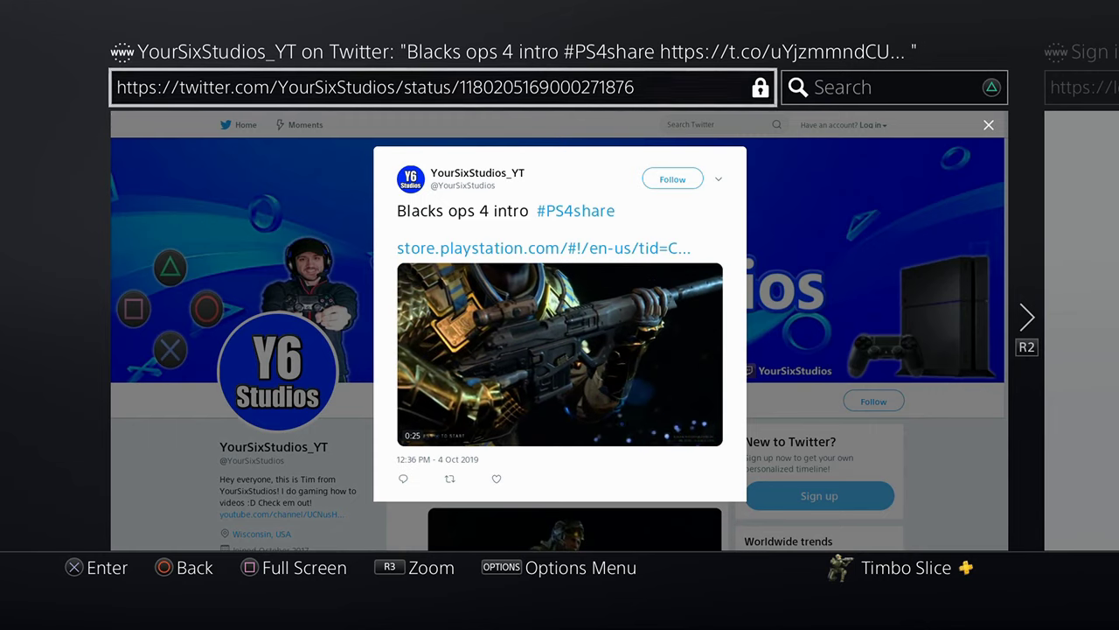
Select All and Copy the tweet's address from the URL bar, then return home.
key(Return)
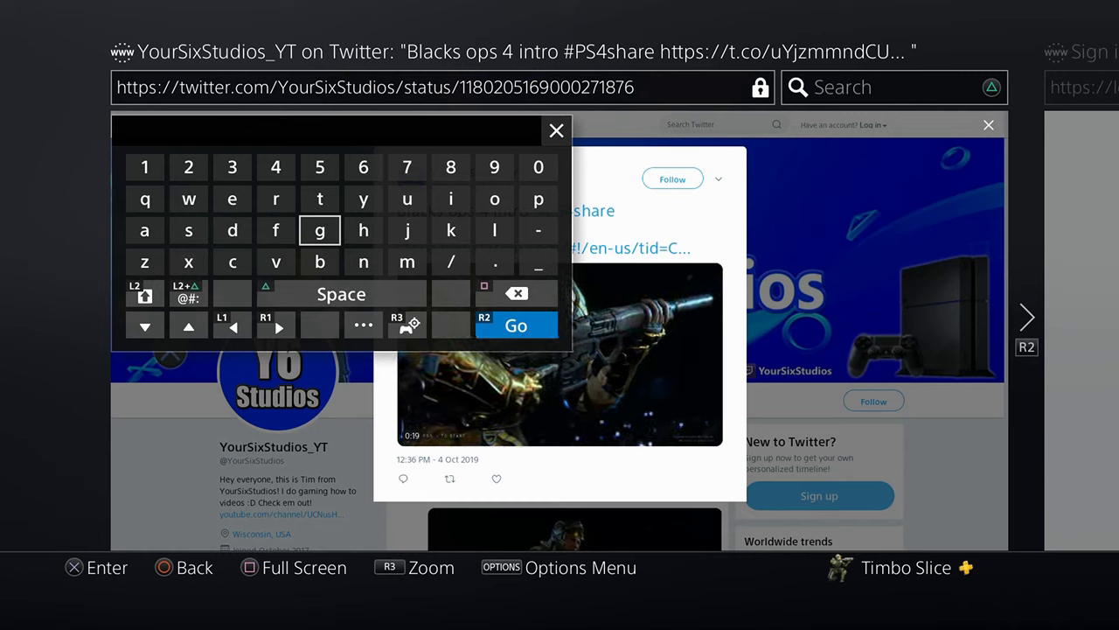
key(Down)
key(Down)
key(Down)
key(Right)
key(Return)
key(Down)
key(Return)
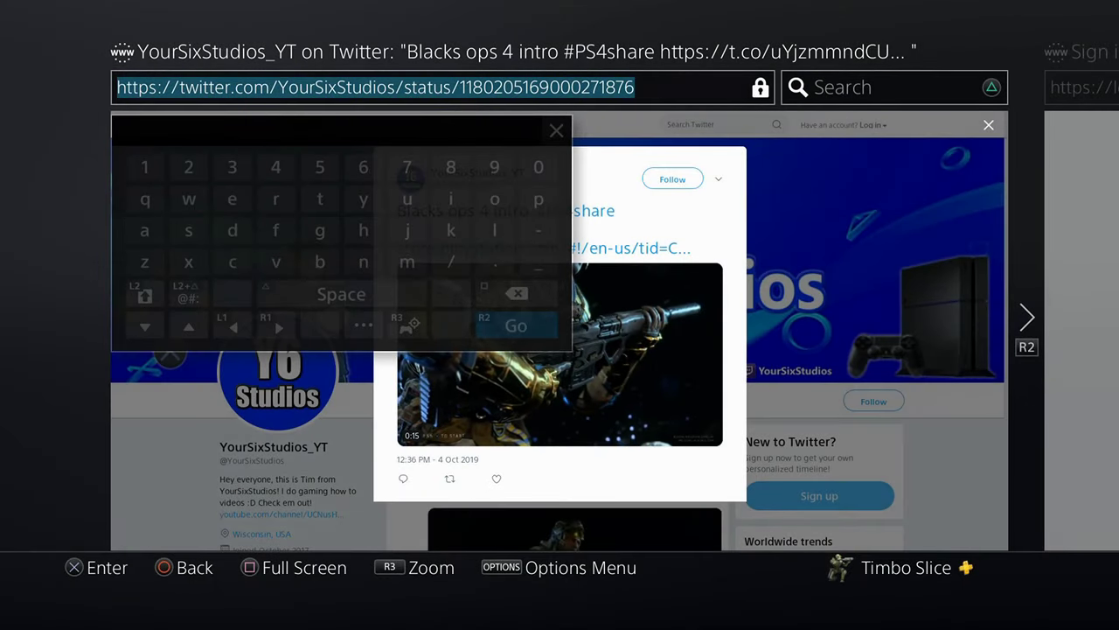
key(Return)
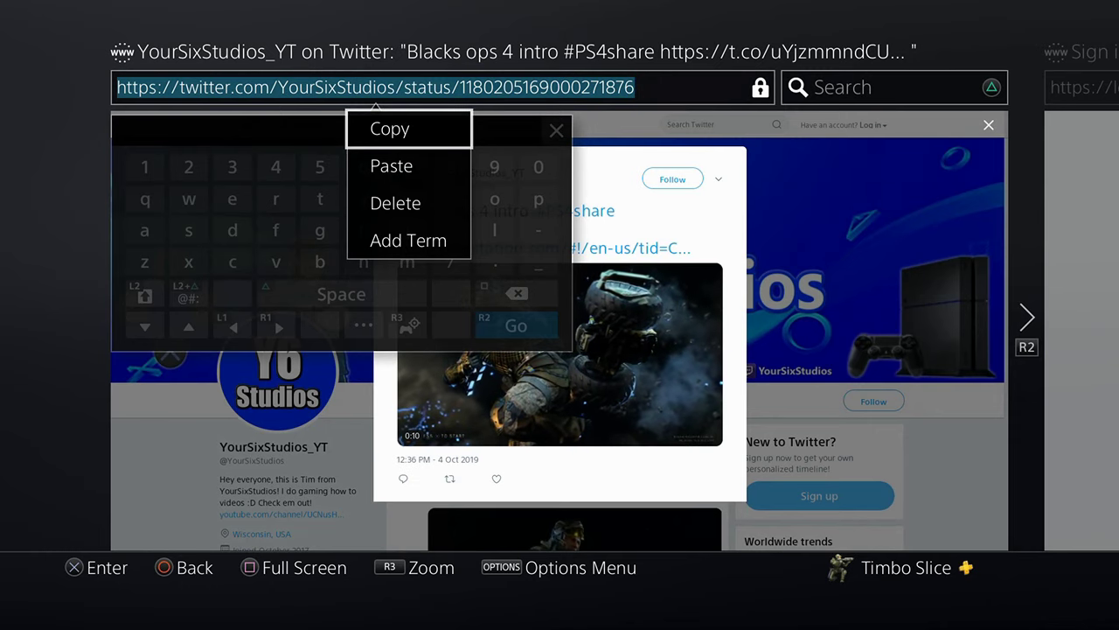
key(Return)
key(Escape)
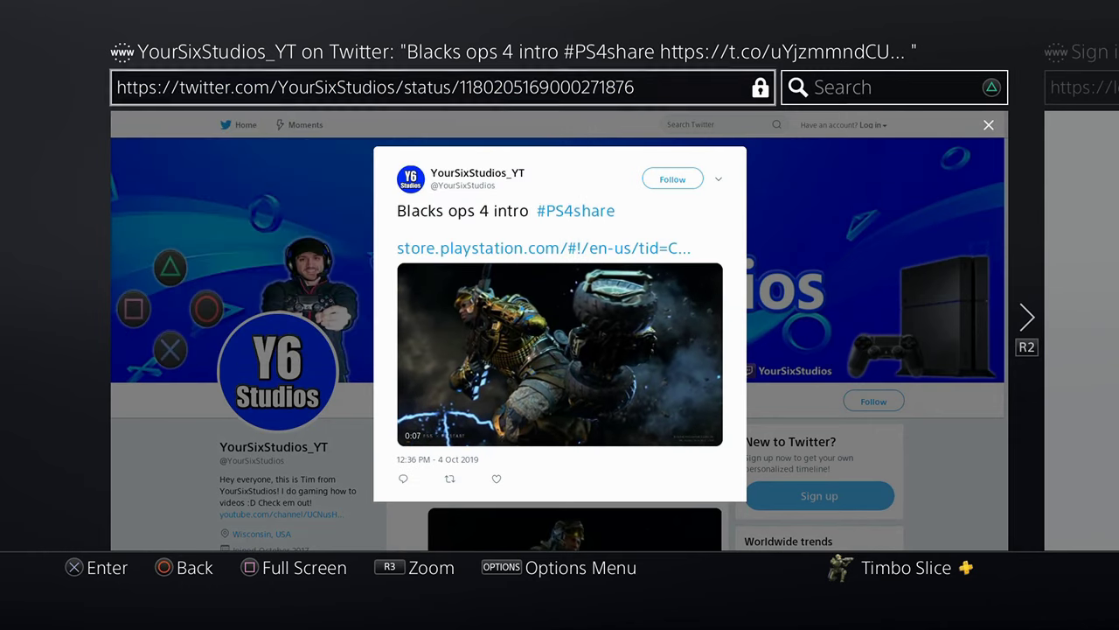
mouse_move(479, 341)
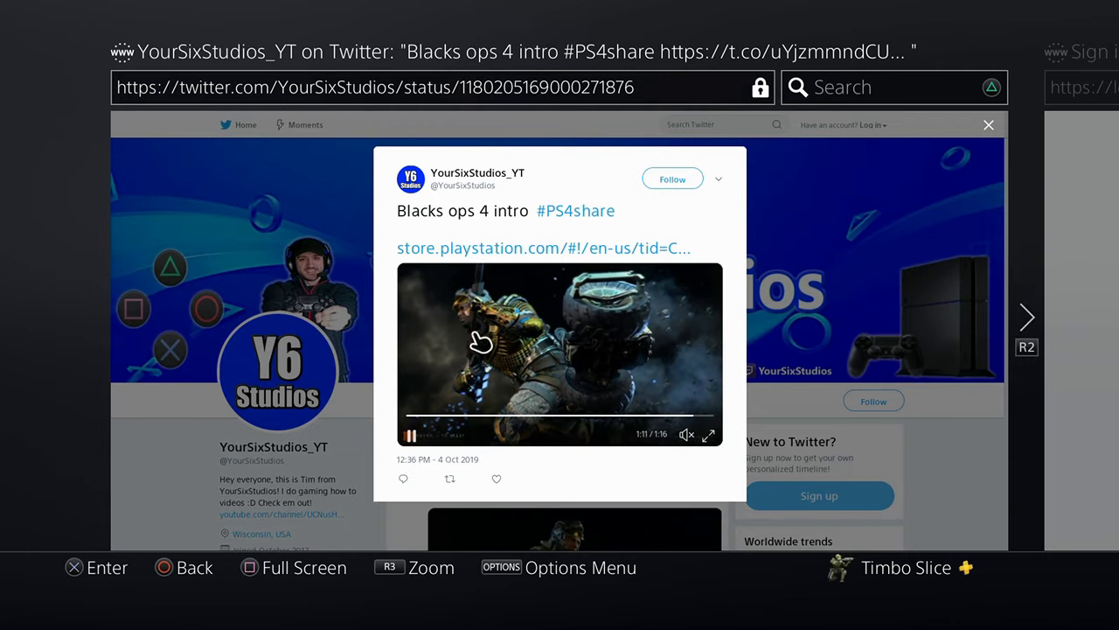
key(super)
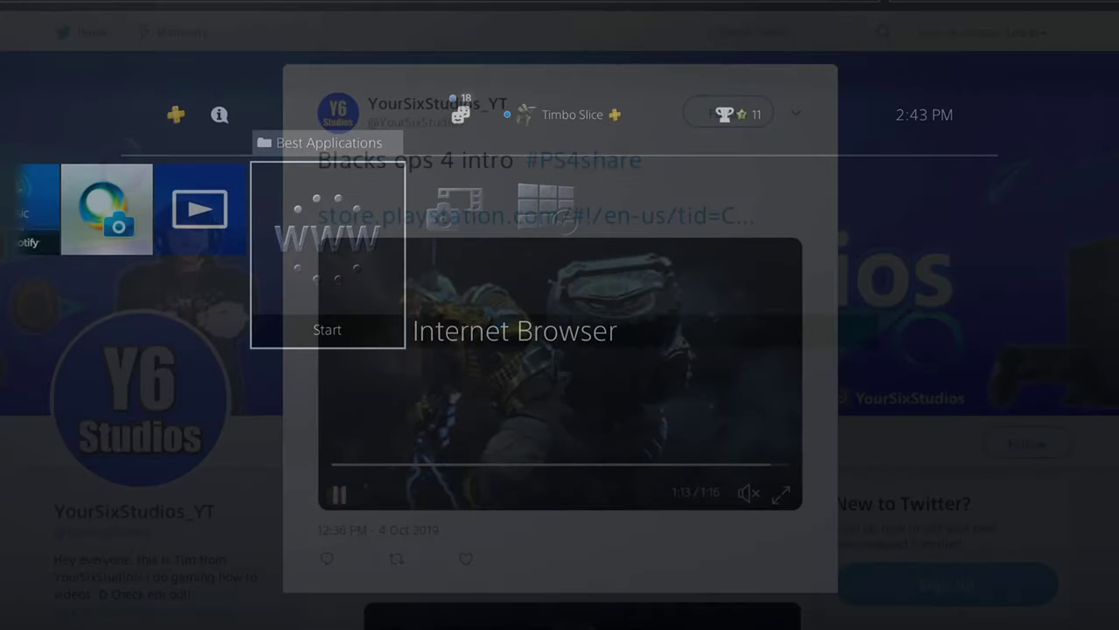
Open Messages from the function area and enter the friend's conversation.
key(Up)
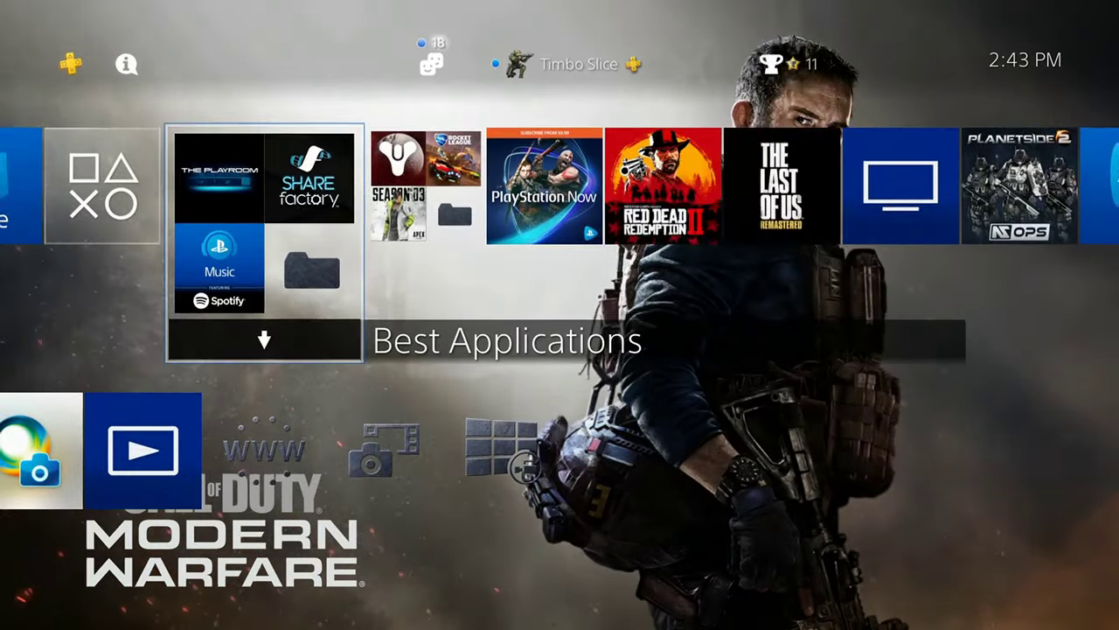
key(Up)
key(Left)
key(Left)
key(Left)
key(Left)
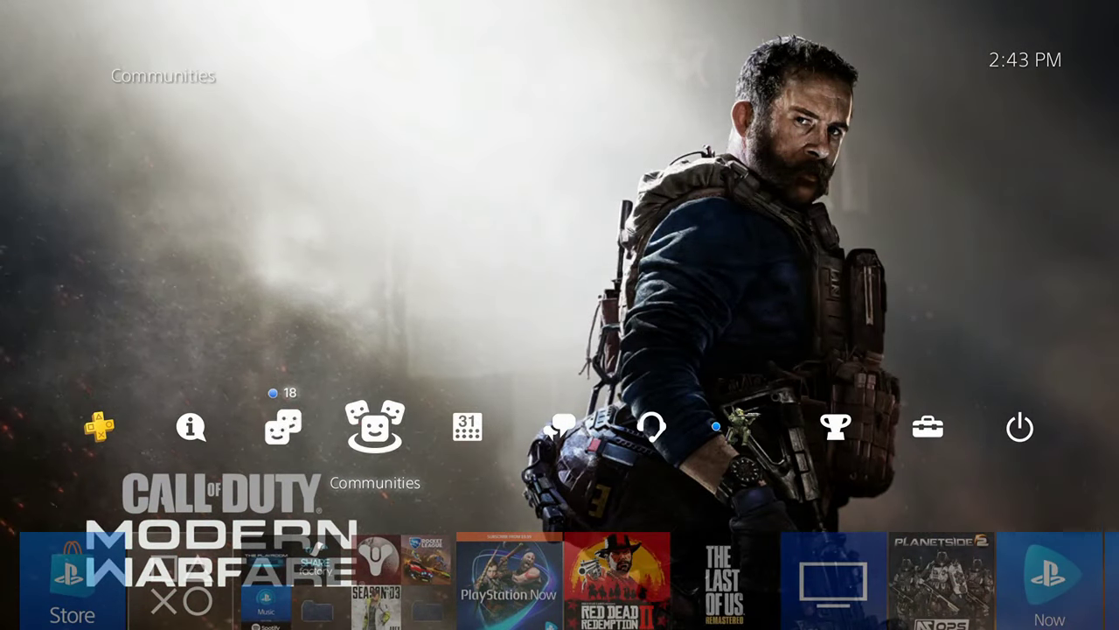
key(Right)
key(Right)
key(Right)
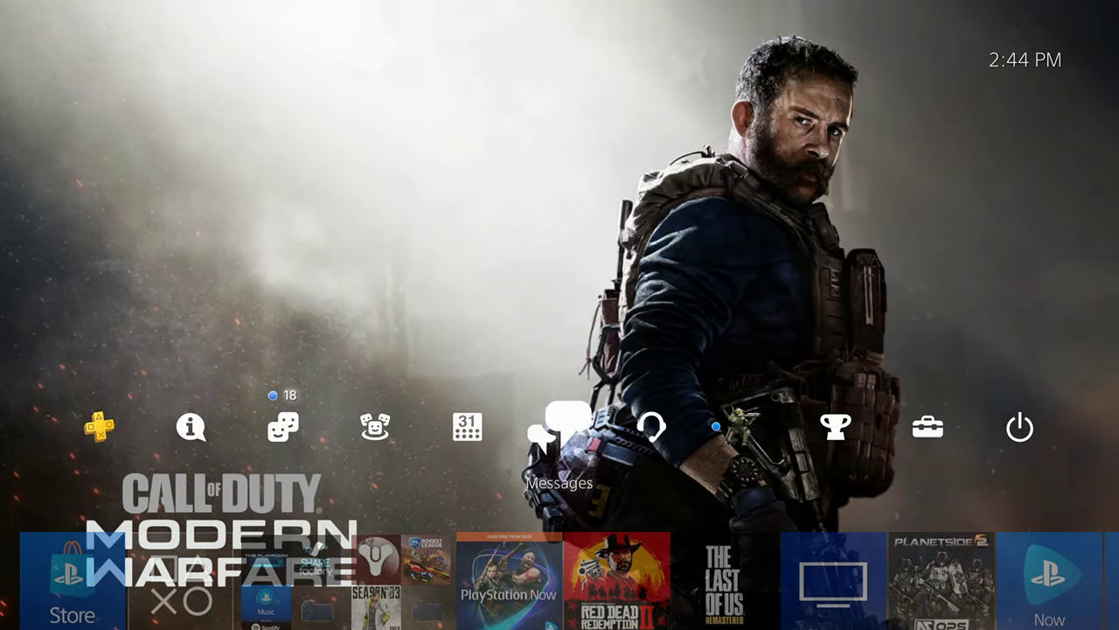
key(Return)
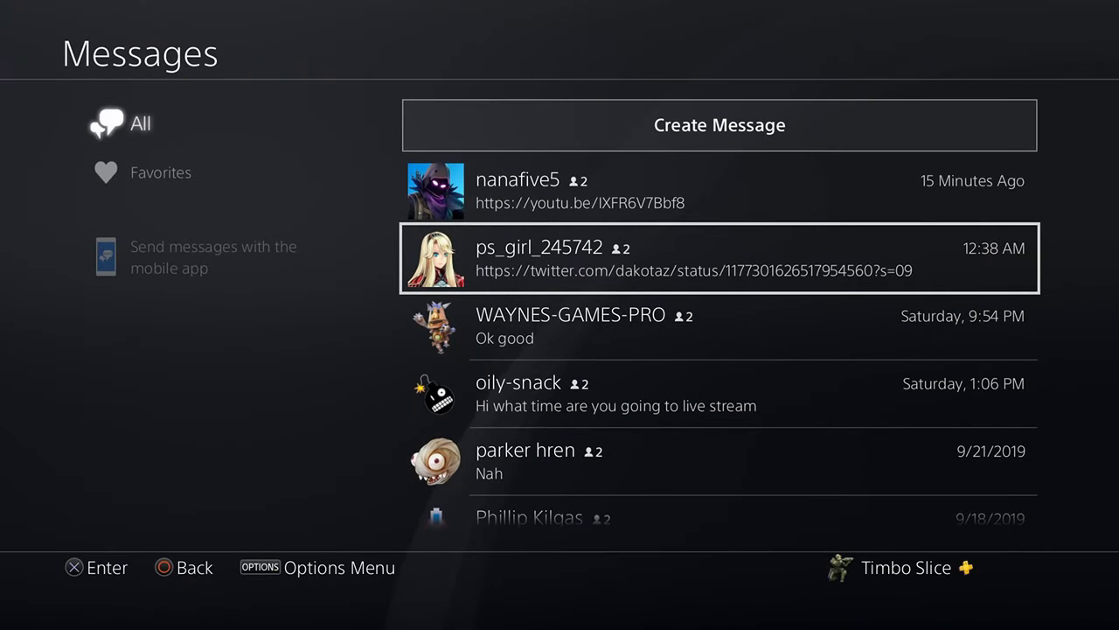
key(Down)
key(Down)
key(Down)
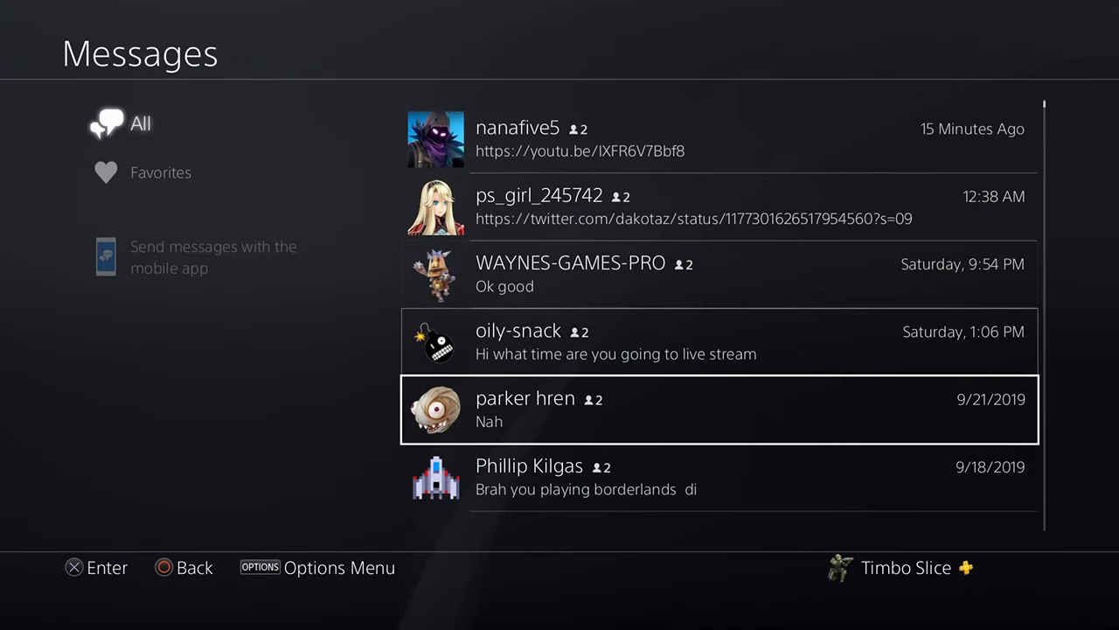
key(Return)
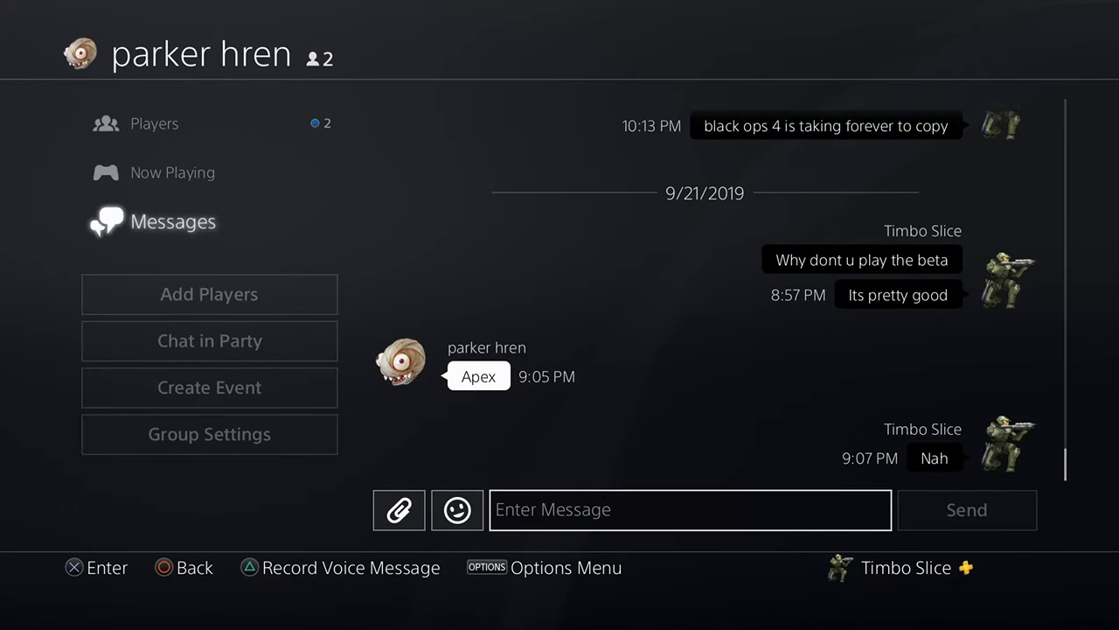
Paste the copied tweet link into a message, send it, and open the link.
key(Return)
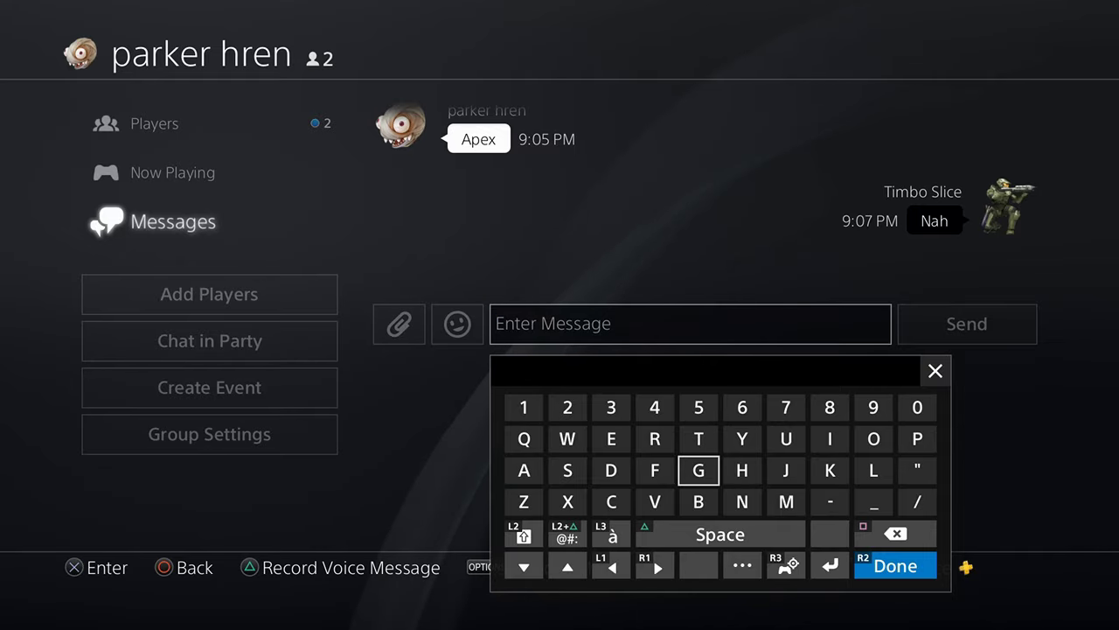
key(Menu)
key(Down)
key(Return)
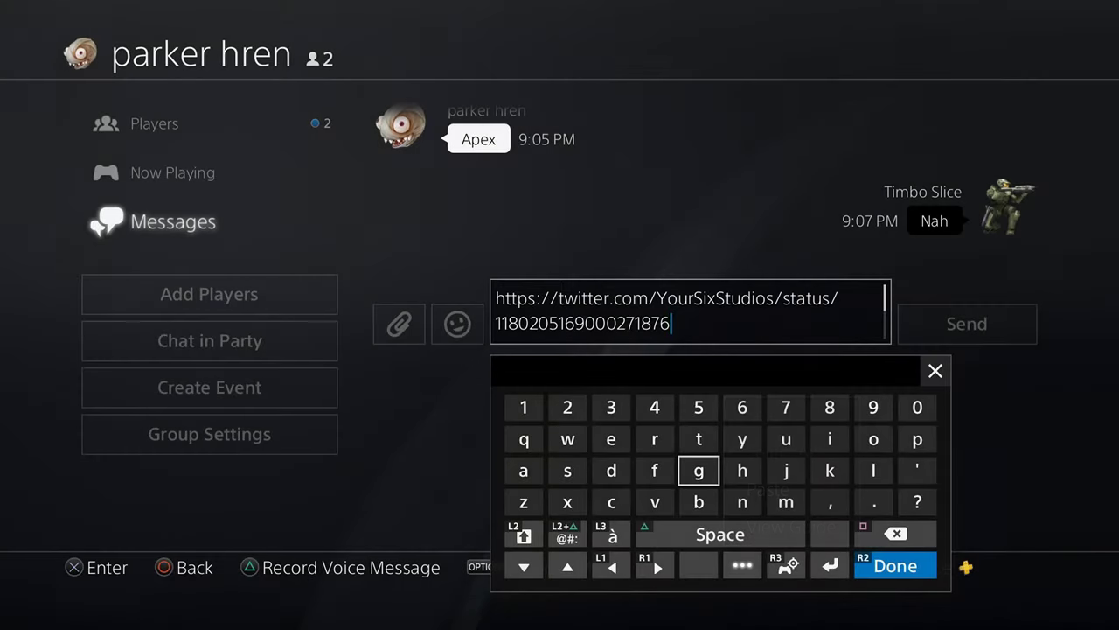
key(Escape)
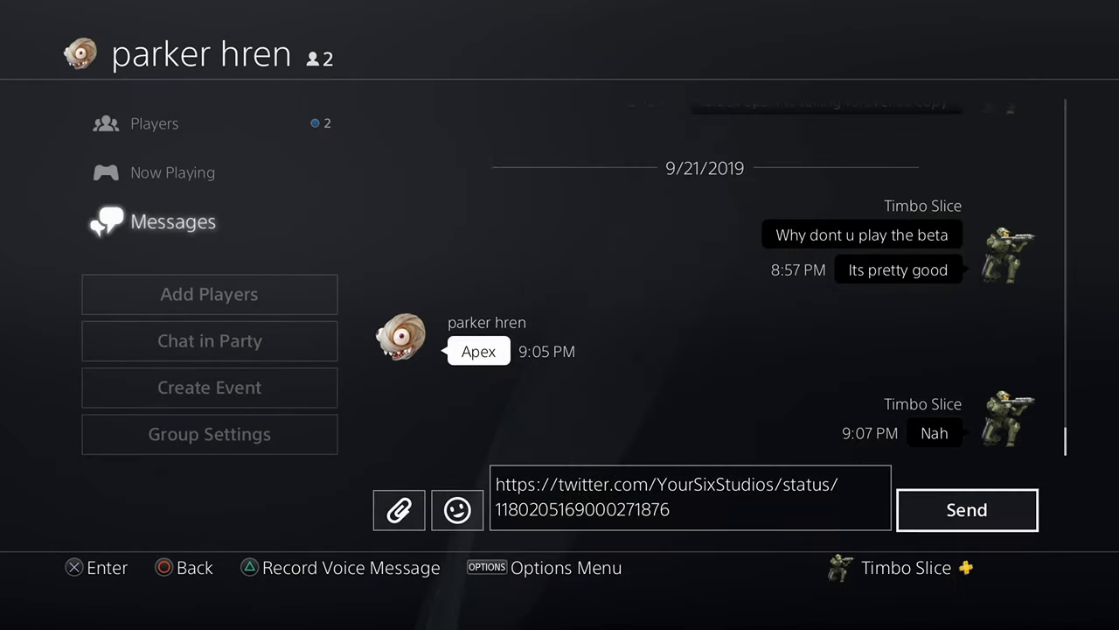
key(Return)
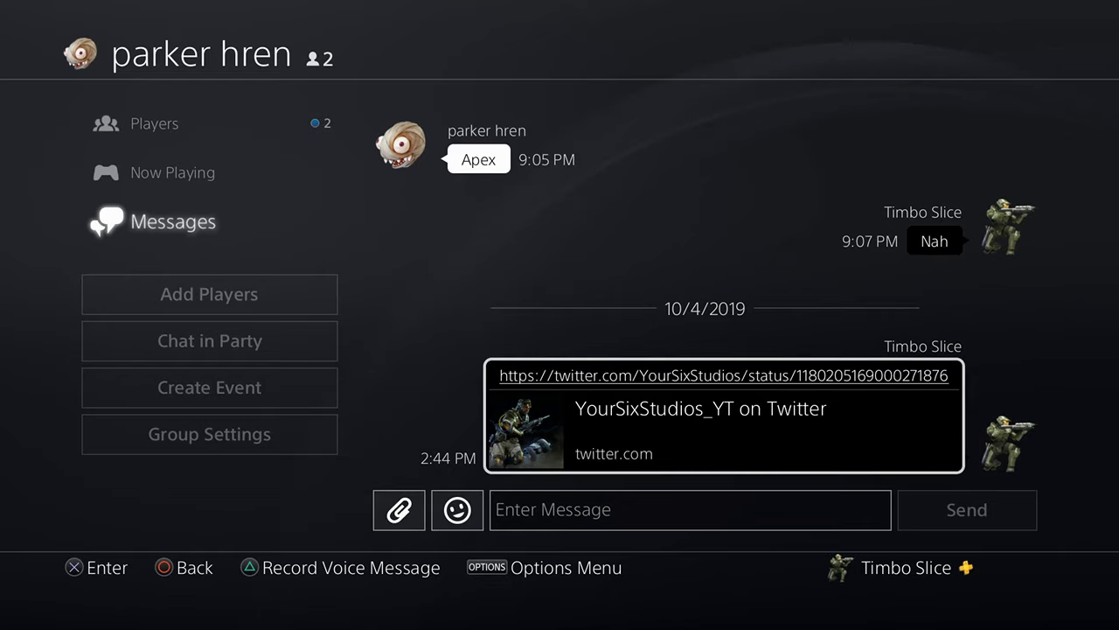
key(Return)
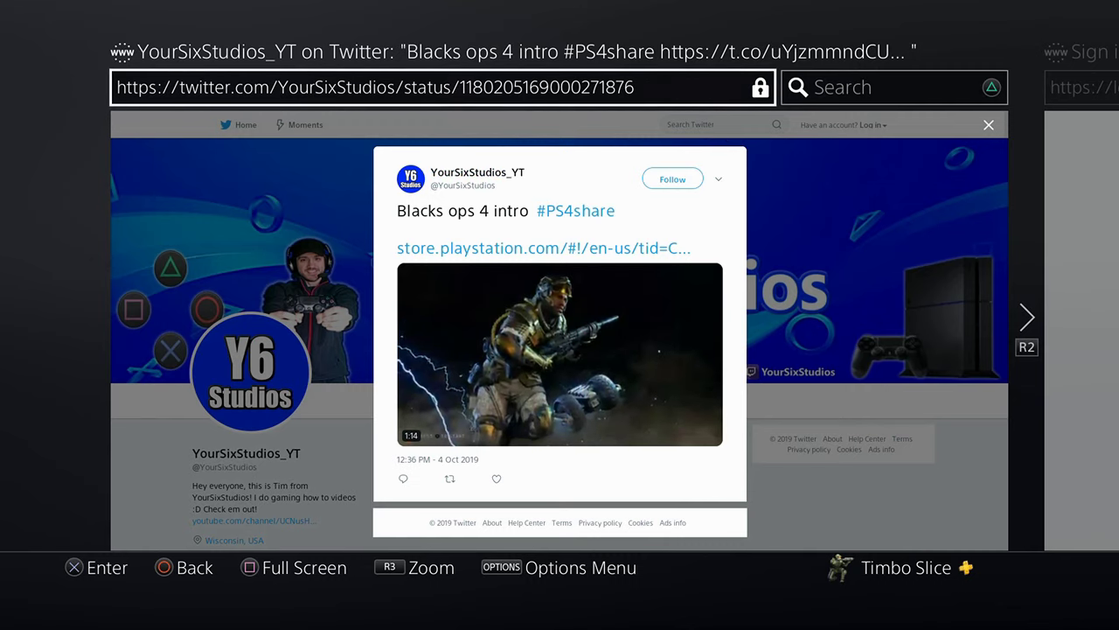
Select the entire tweet address in the browser's URL bar, close the keyboard, and return to the home screen.
click(122, 88)
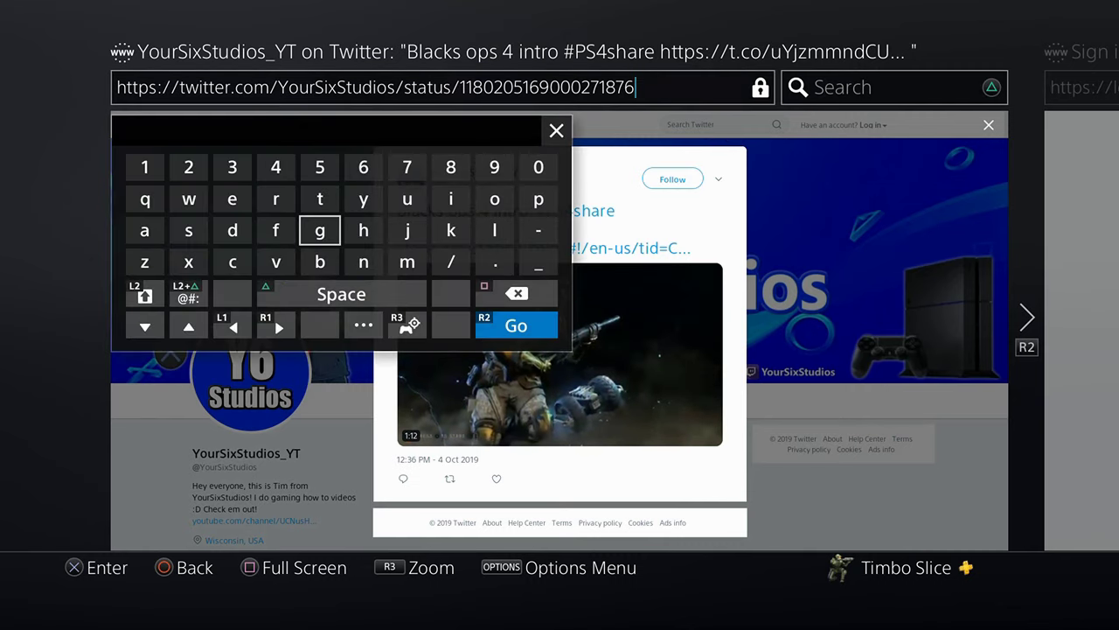
key(Menu)
key(Down)
key(Return)
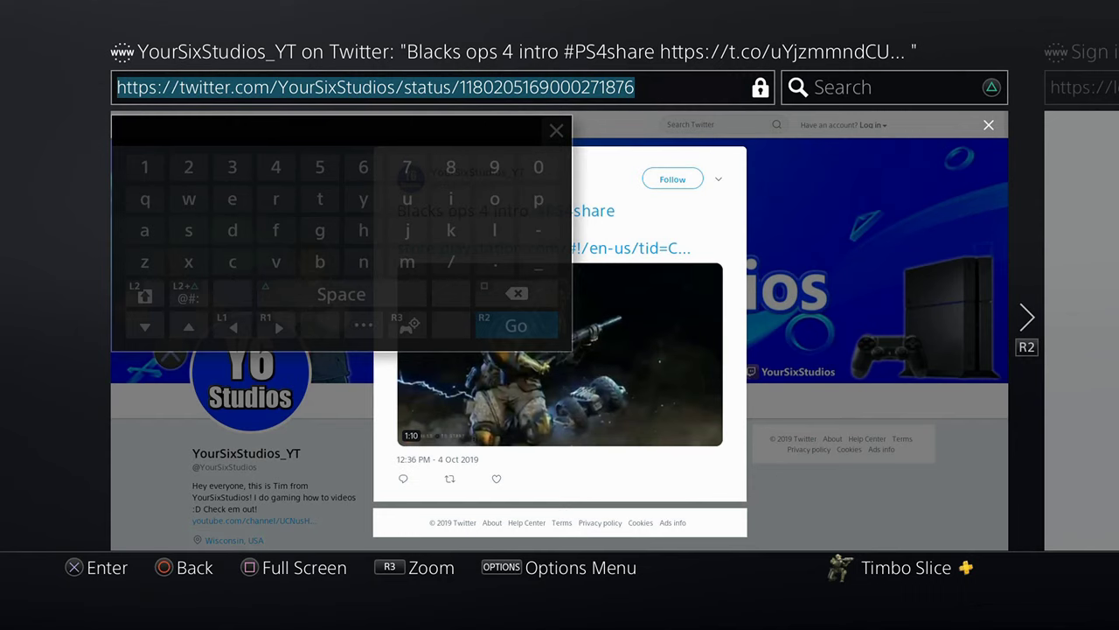
key(Escape)
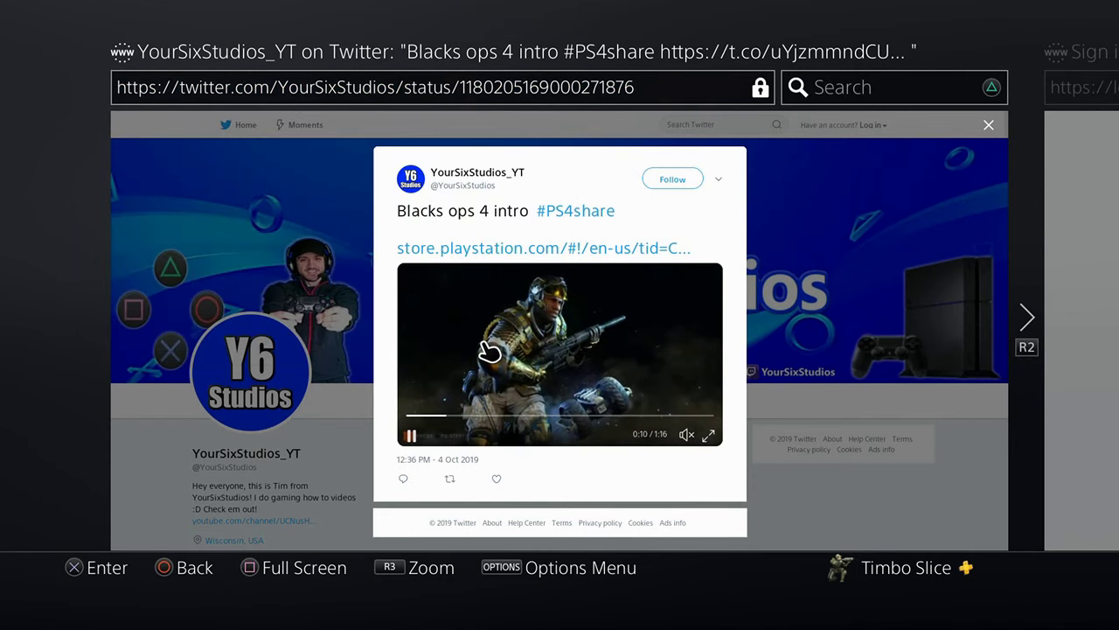
key(super)
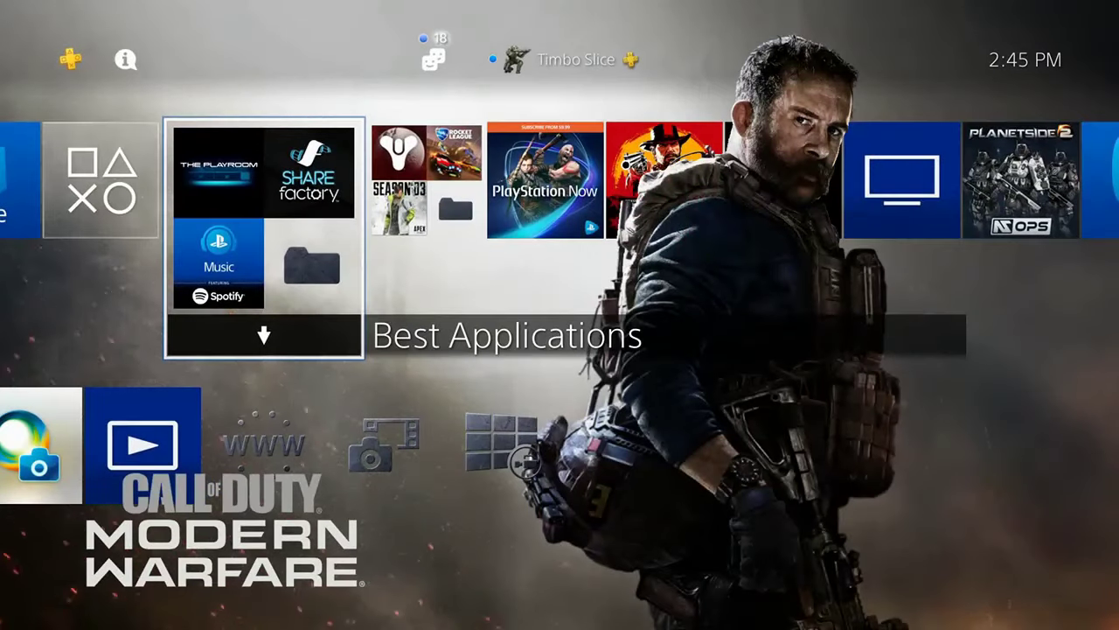